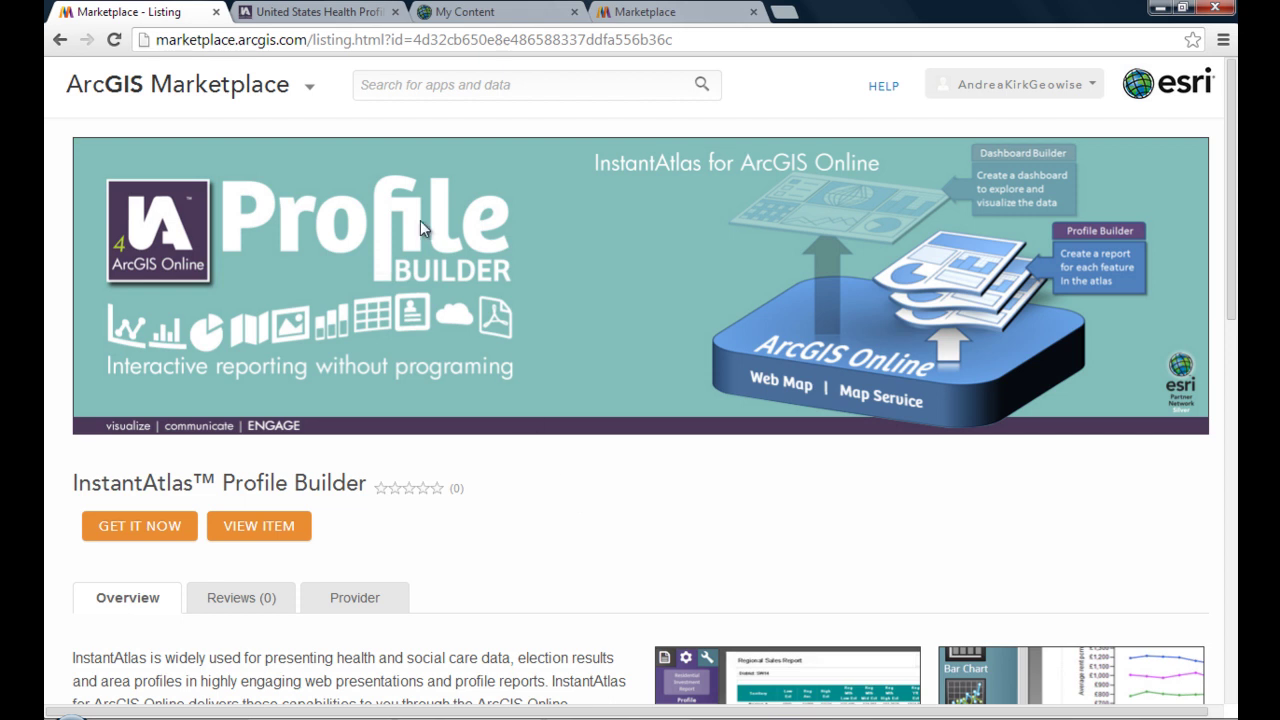
- Switch to the United States Health Profiles report and scroll down its list of state buttons
{"action": "left_click", "coordinate": [314, 14]}
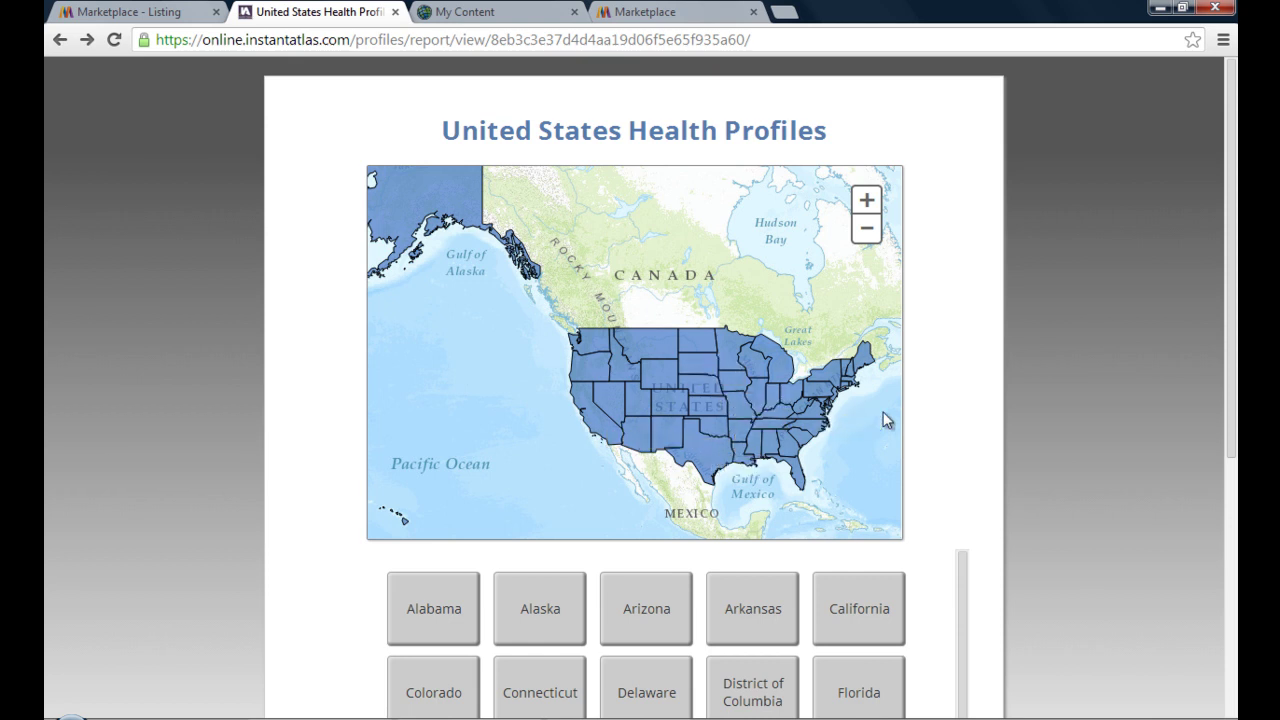
{"action": "scroll", "coordinate": [920, 420], "scroll_direction": "down", "scroll_amount": 1}
{"action": "scroll", "coordinate": [925, 422], "scroll_direction": "down", "scroll_amount": 1}
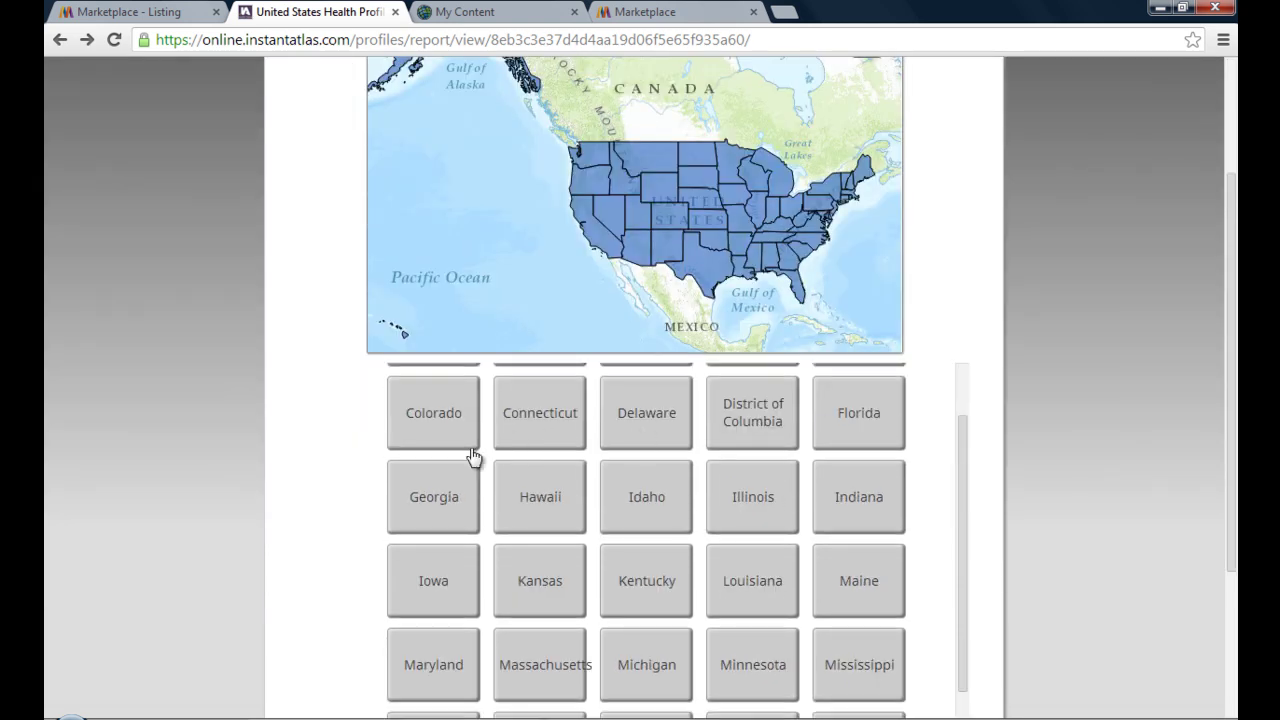
- Open the Colorado health profile and scroll through its first page
{"action": "left_click", "coordinate": [424, 416]}
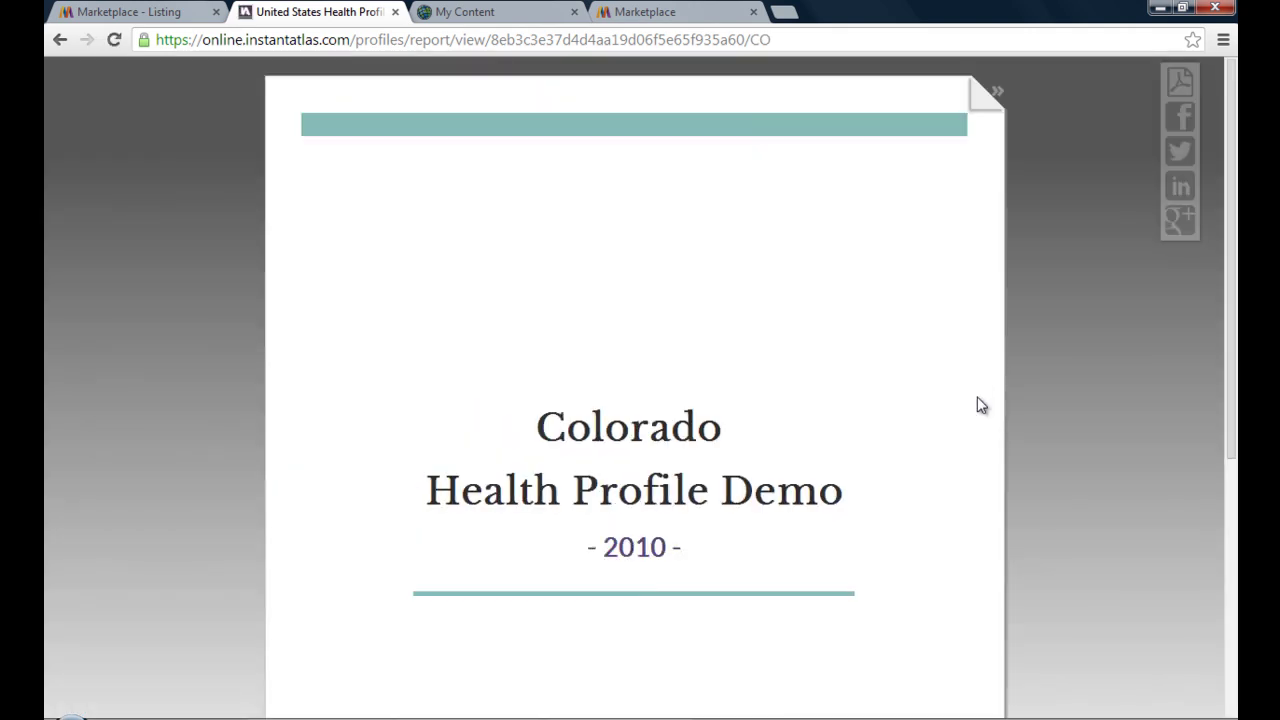
{"action": "scroll", "coordinate": [994, 406], "scroll_direction": "down", "scroll_amount": 3}
{"action": "scroll", "coordinate": [994, 406], "scroll_direction": "down", "scroll_amount": 2}
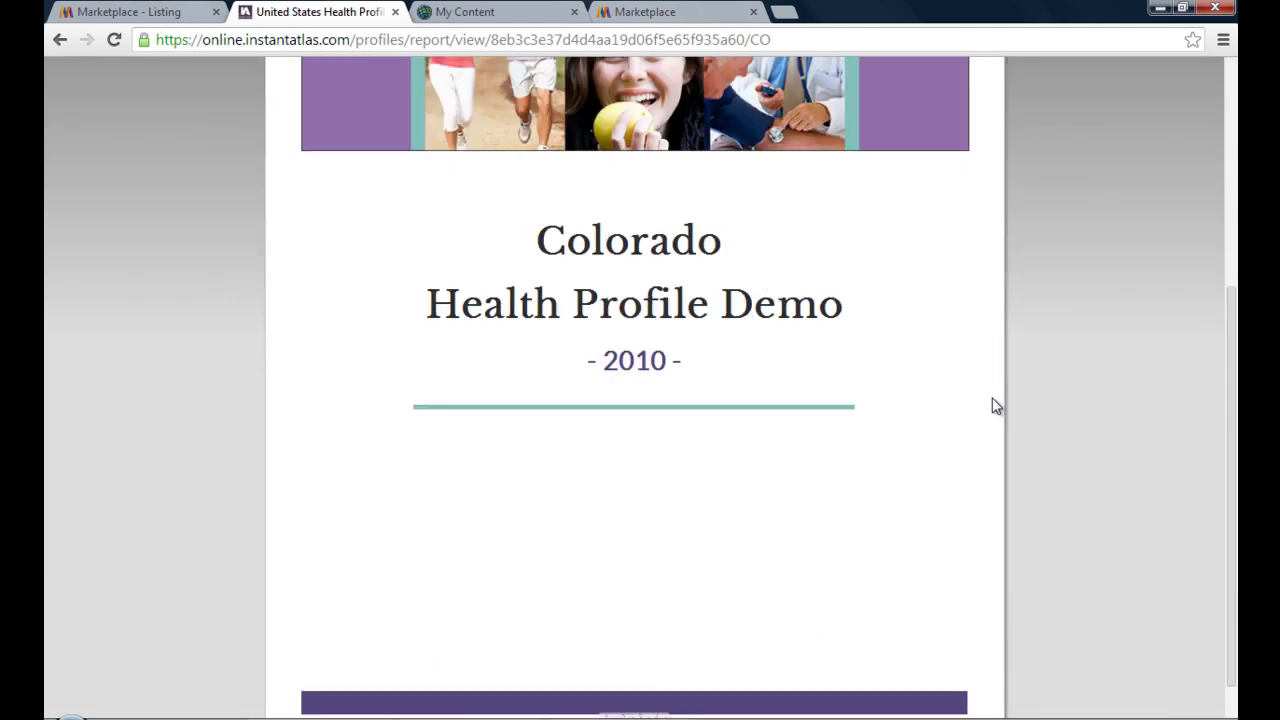
{"action": "scroll", "coordinate": [1000, 257], "scroll_direction": "up", "scroll_amount": 5}
- Page the Colorado report forward to the Demographics and General Health charts
{"action": "left_click", "coordinate": [995, 95]}
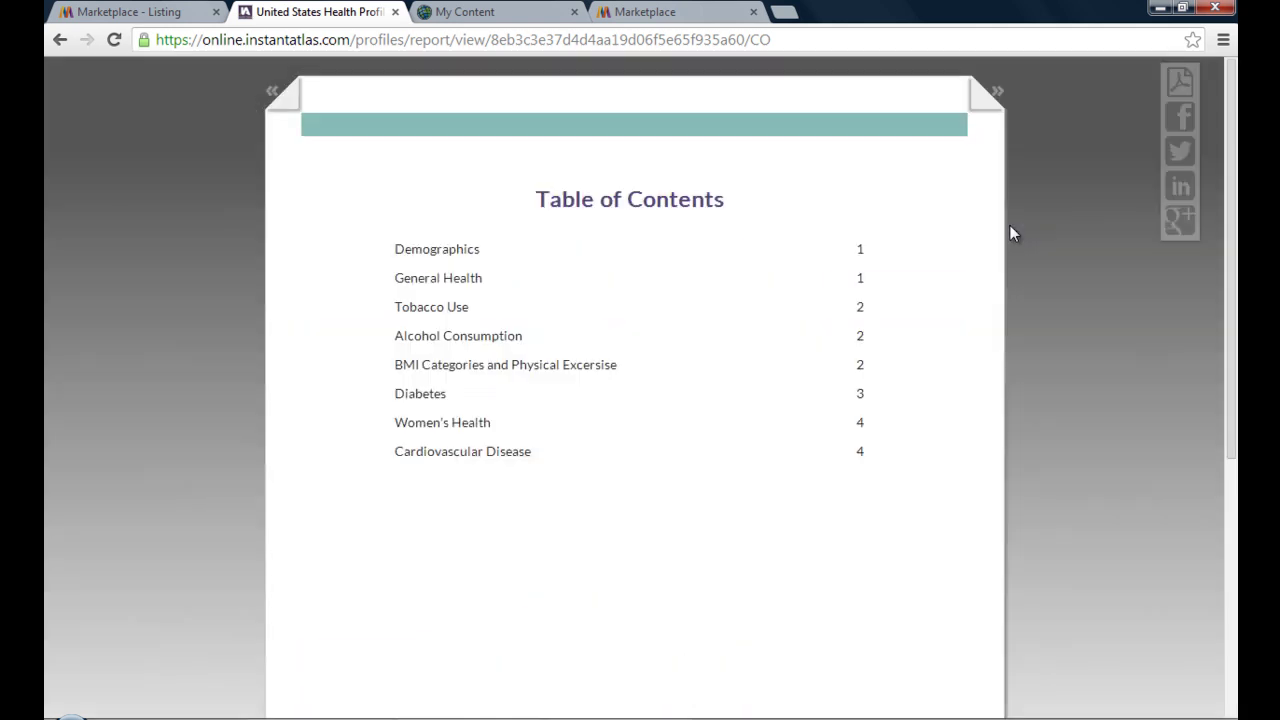
{"action": "scroll", "coordinate": [978, 276], "scroll_direction": "down", "scroll_amount": 4}
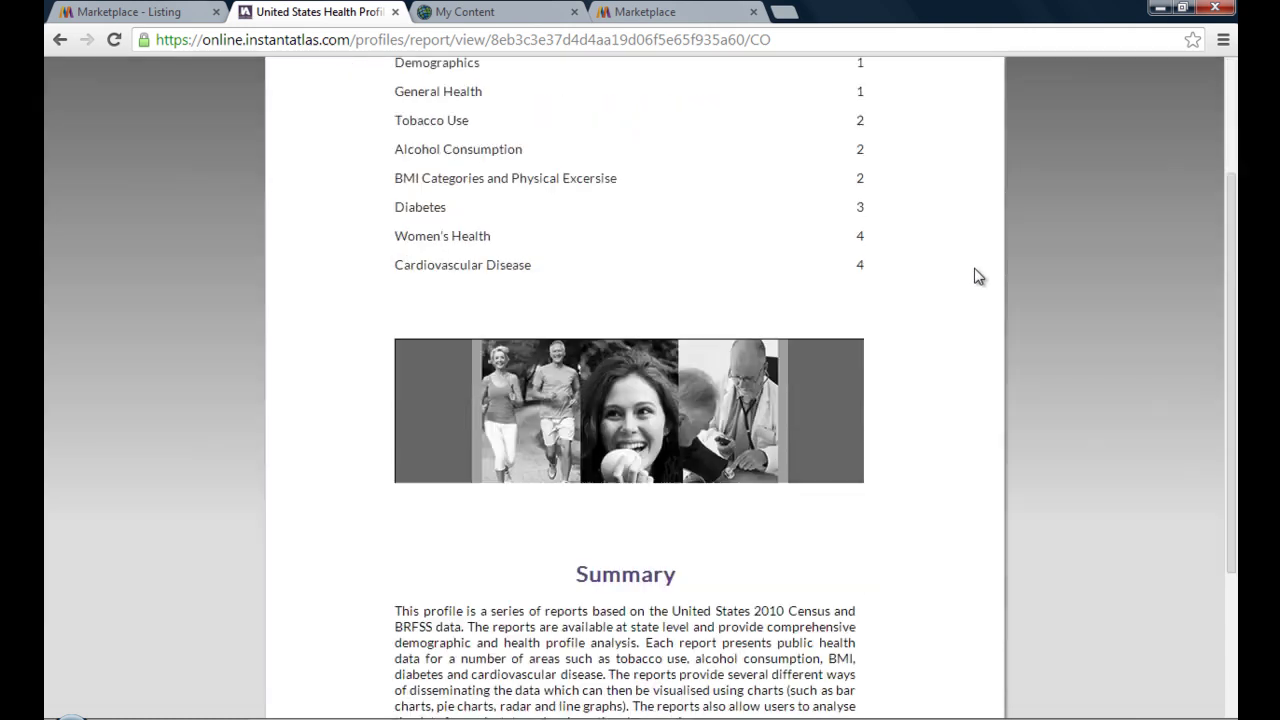
{"action": "scroll", "coordinate": [978, 276], "scroll_direction": "up", "scroll_amount": 3}
{"action": "scroll", "coordinate": [978, 276], "scroll_direction": "up", "scroll_amount": 1}
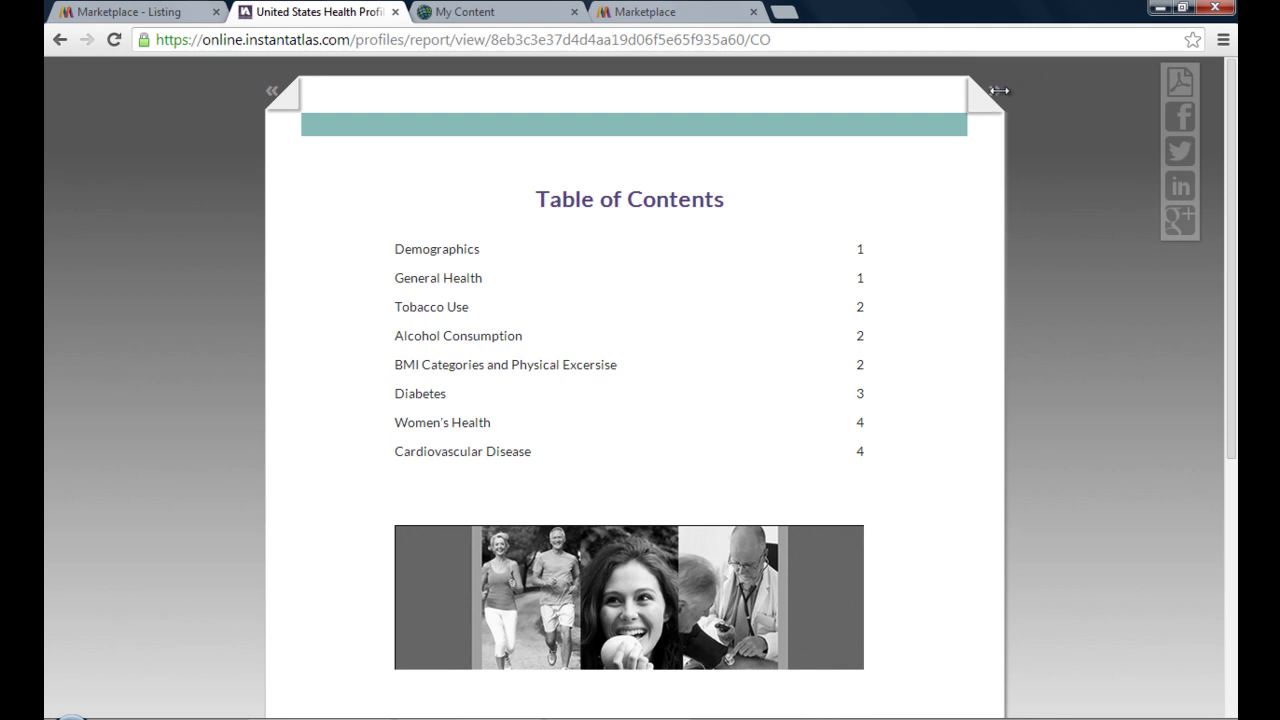
{"action": "left_click", "coordinate": [1000, 86]}
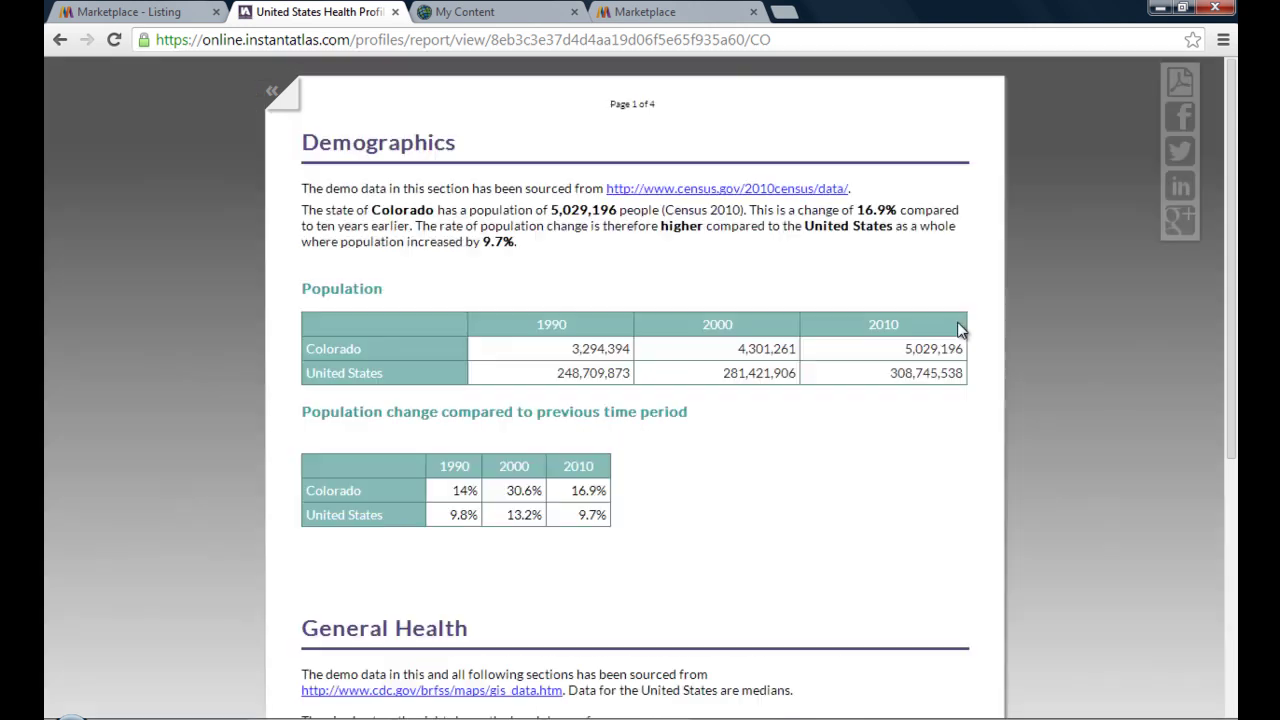
{"action": "scroll", "coordinate": [1000, 328], "scroll_direction": "down", "scroll_amount": 4}
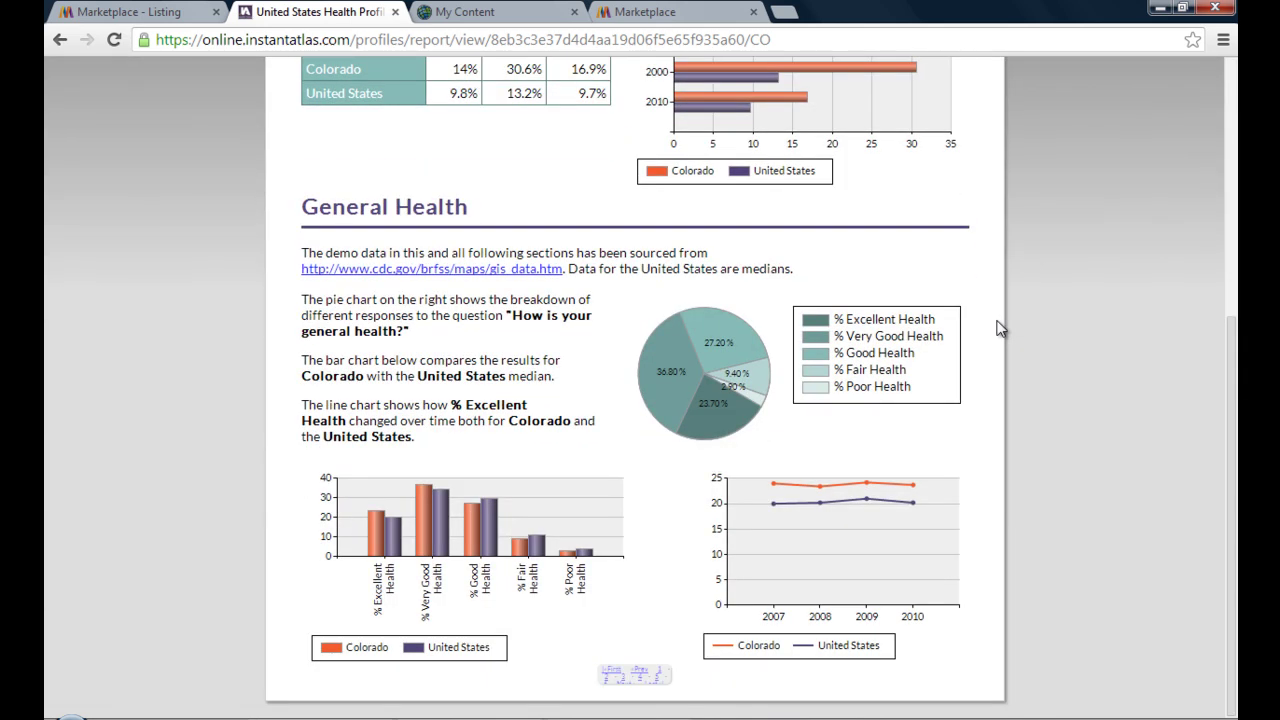
{"action": "scroll", "coordinate": [1000, 328], "scroll_direction": "up", "scroll_amount": 4}
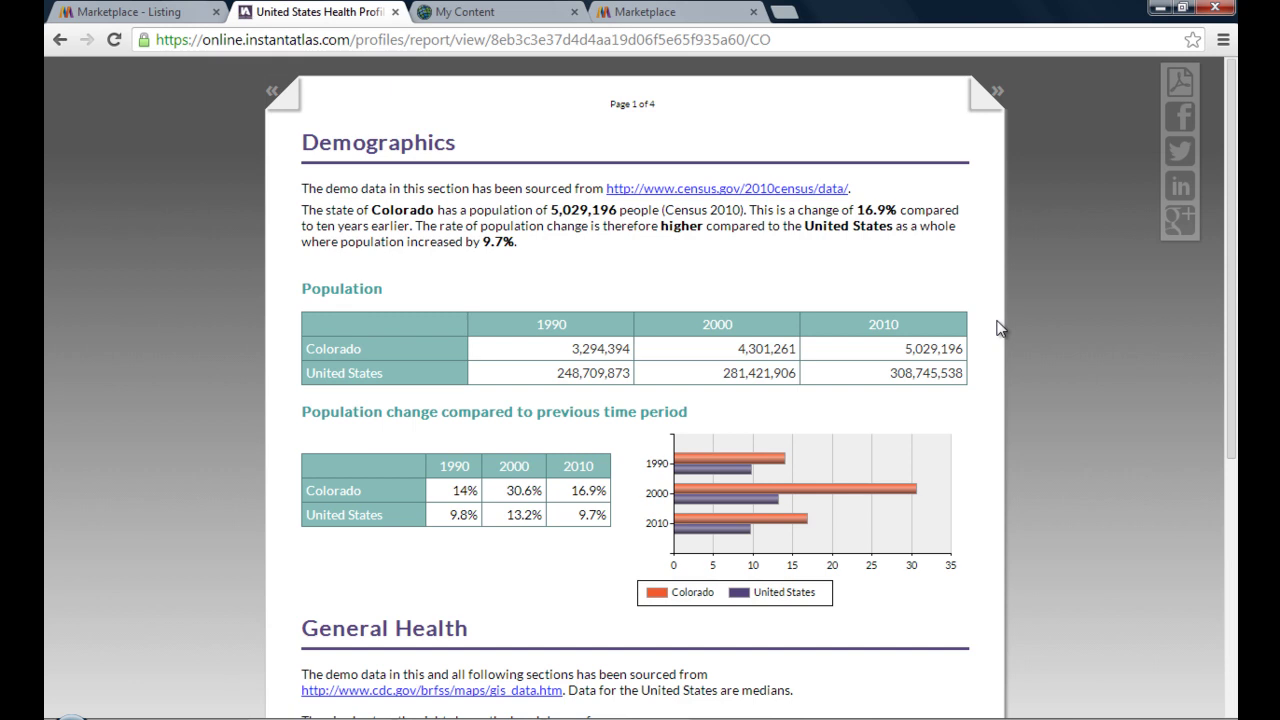
{"action": "scroll", "coordinate": [684, 520], "scroll_direction": "down", "scroll_amount": 4}
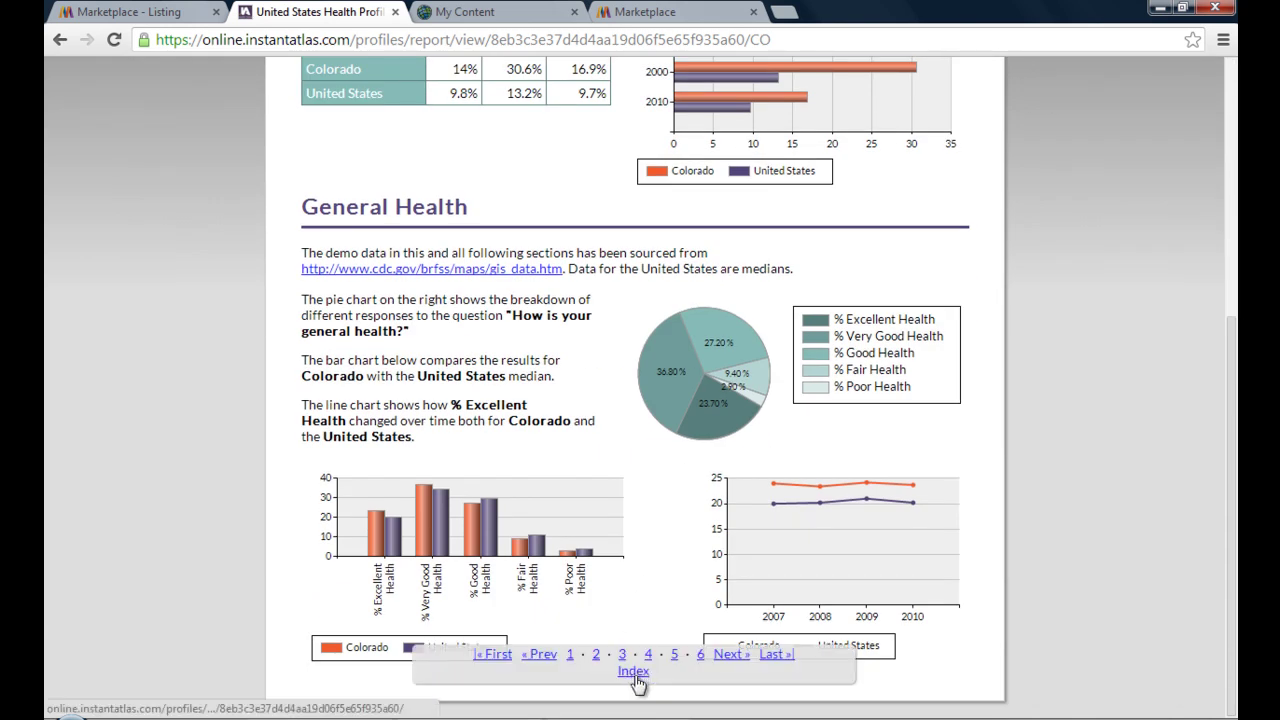
- Open the Alaska profile from the index at its Demographics page, highlighting then clearing sample text
{"action": "left_click", "coordinate": [636, 676]}
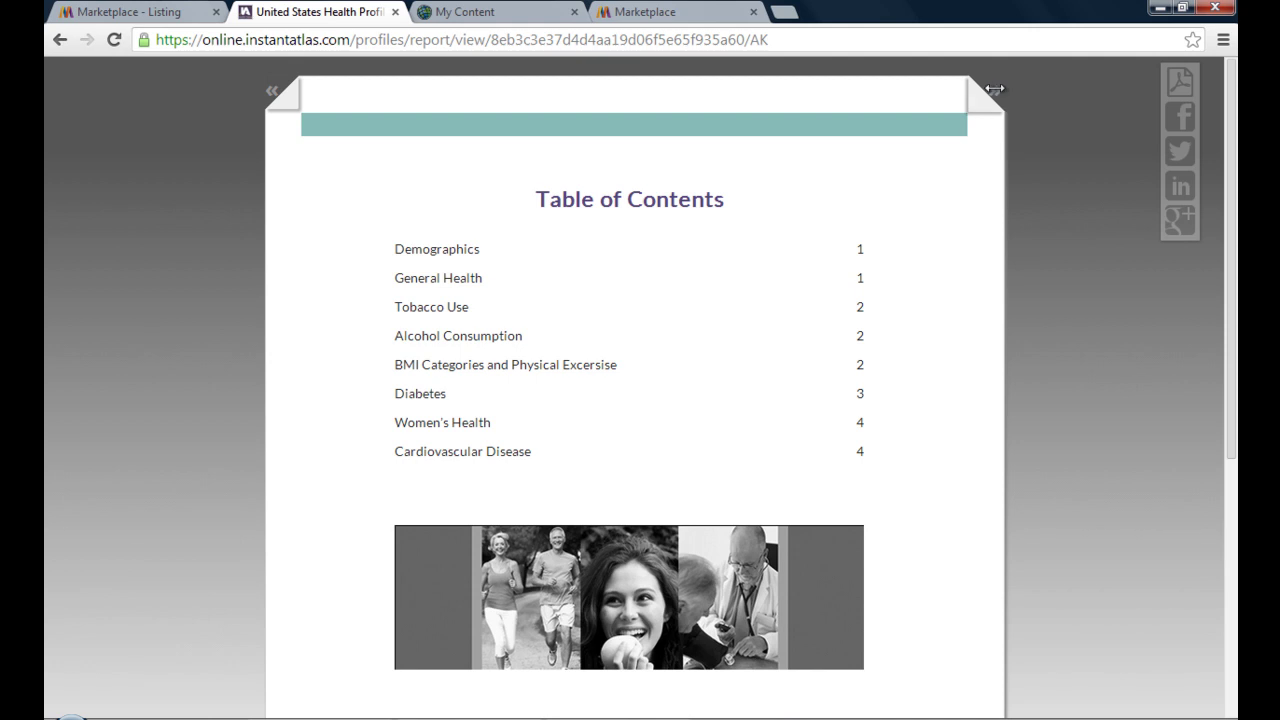
{"action": "left_click", "coordinate": [993, 92]}
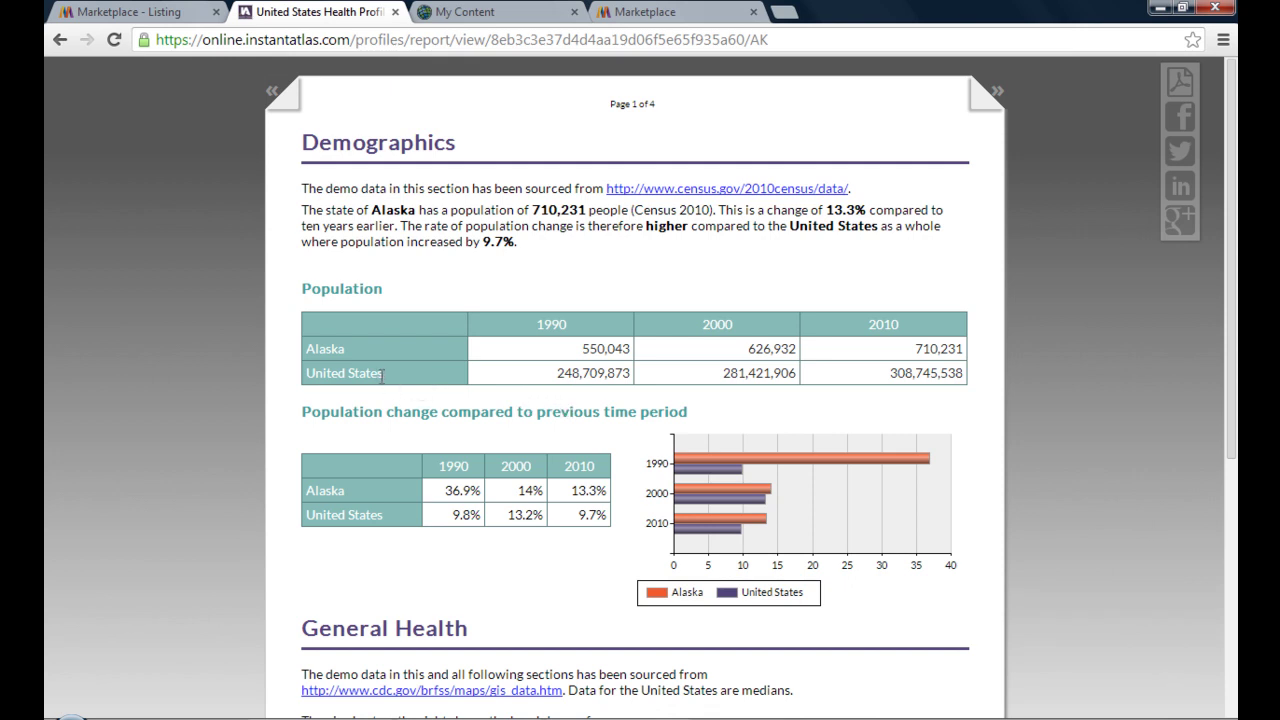
{"action": "left_click_drag", "start_coordinate": [381, 375], "coordinate": [306, 376]}
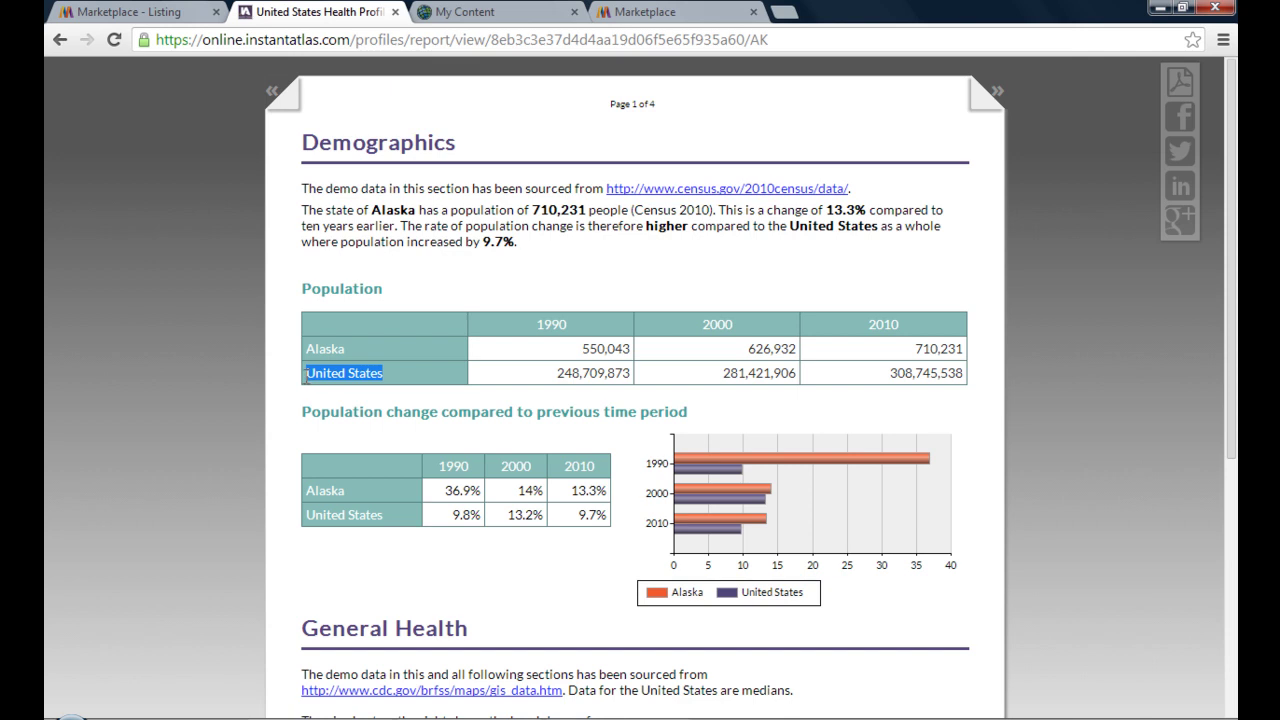
{"action": "left_click", "coordinate": [460, 404]}
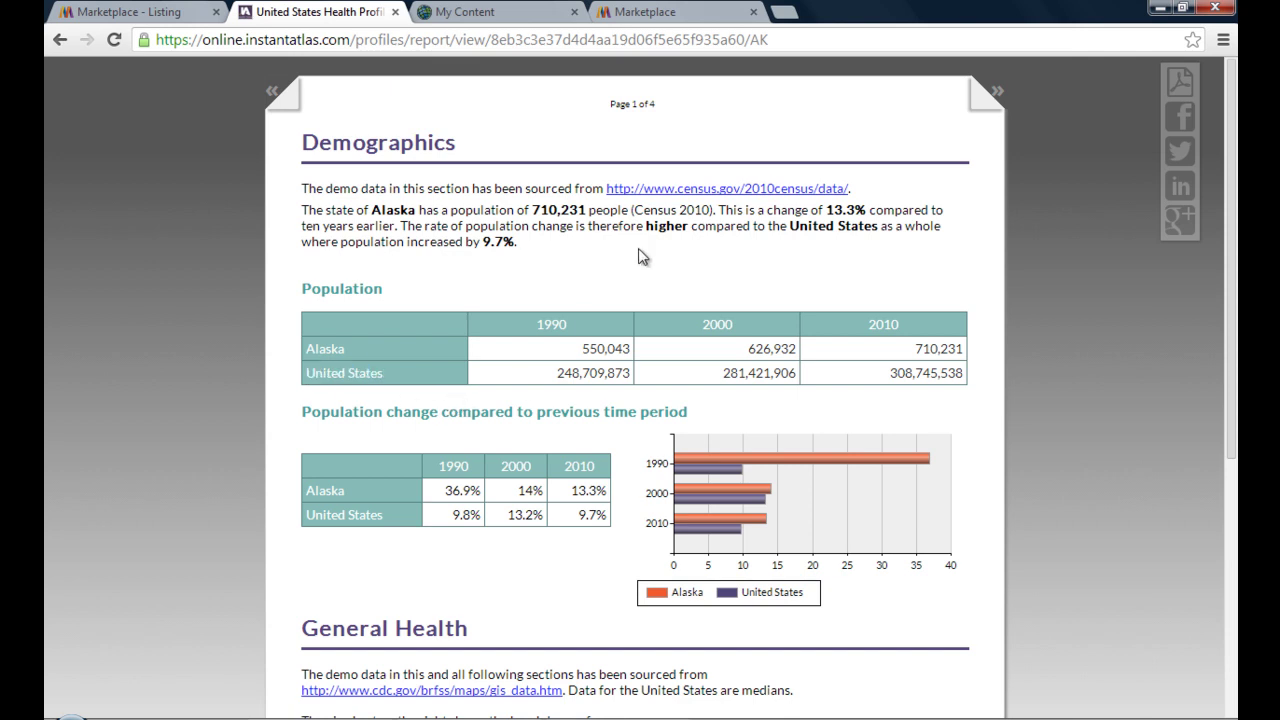
{"action": "left_click_drag", "start_coordinate": [646, 226], "coordinate": [880, 229]}
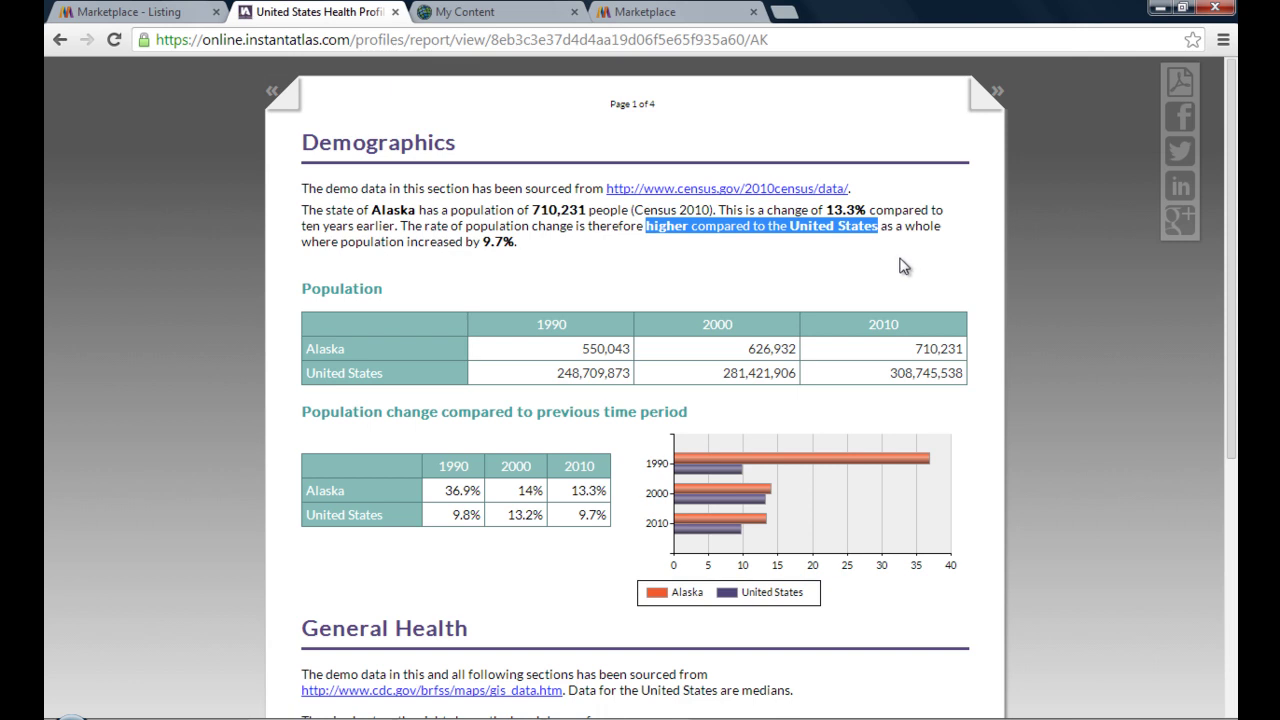
{"action": "left_click", "coordinate": [903, 265]}
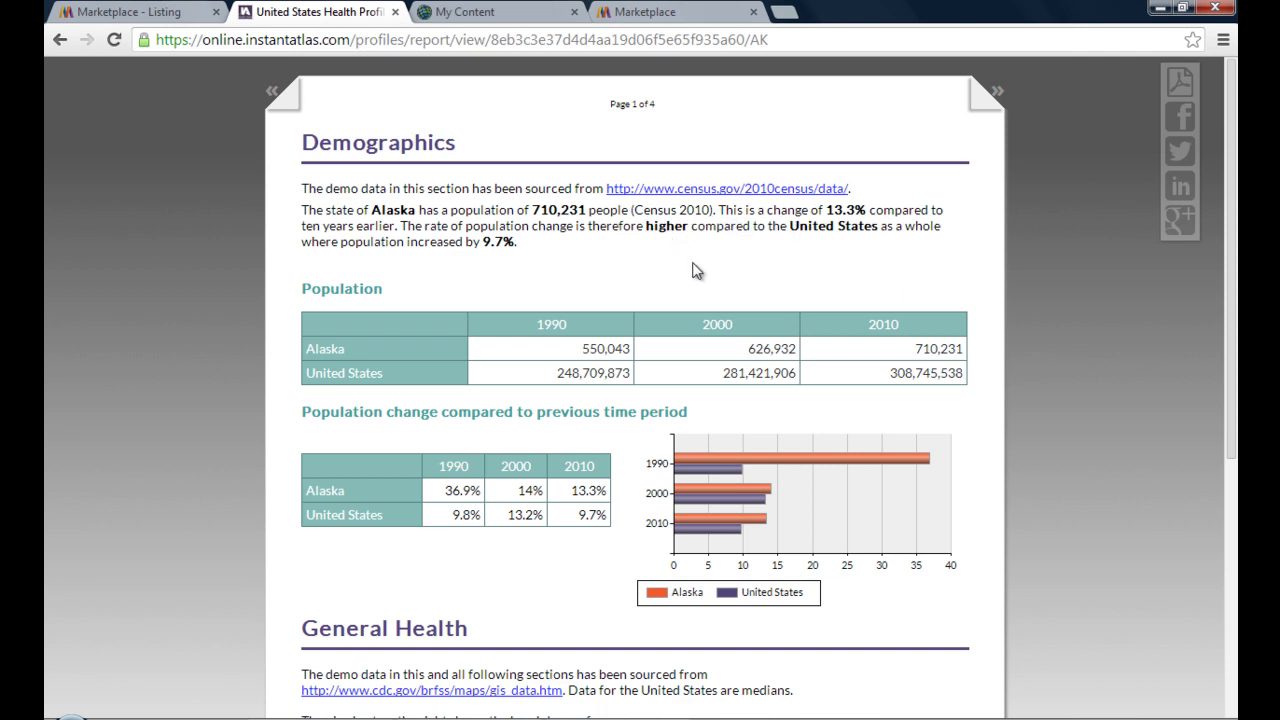
- Open the United States - Map web map from My Content in the map viewer
{"action": "left_click", "coordinate": [492, 11]}
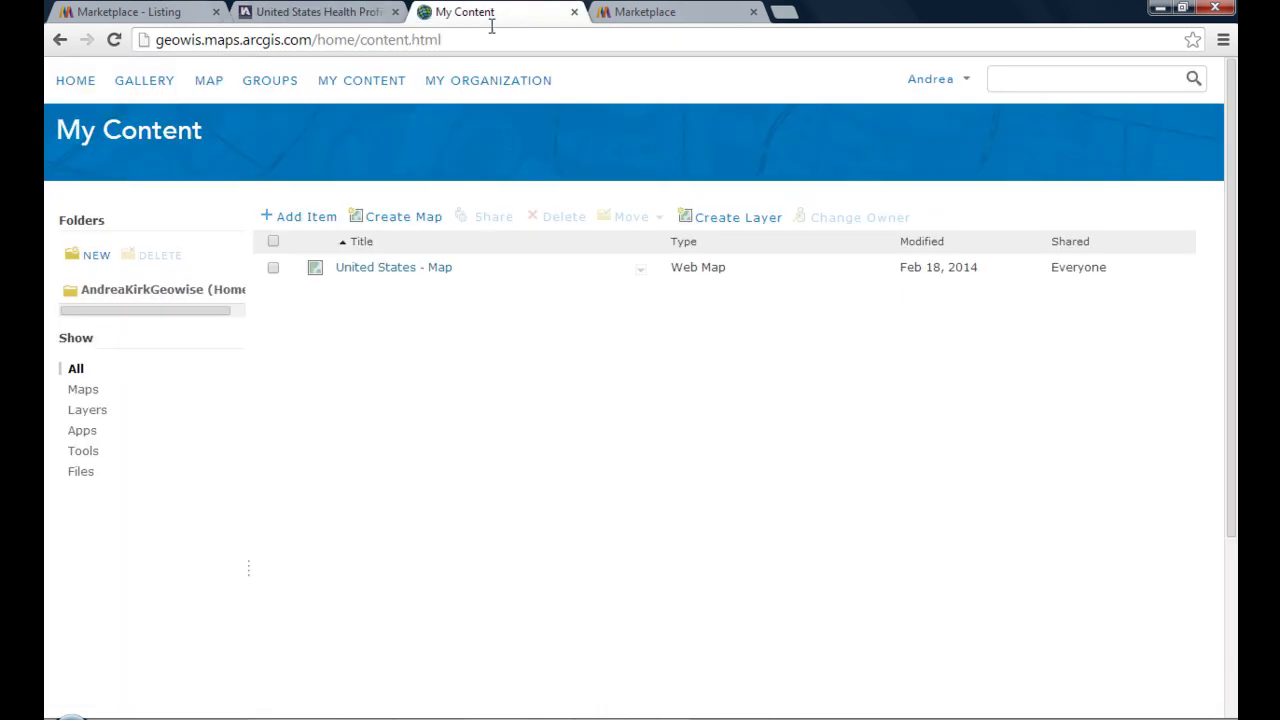
{"action": "left_click", "coordinate": [641, 269]}
{"action": "left_click", "coordinate": [652, 302]}
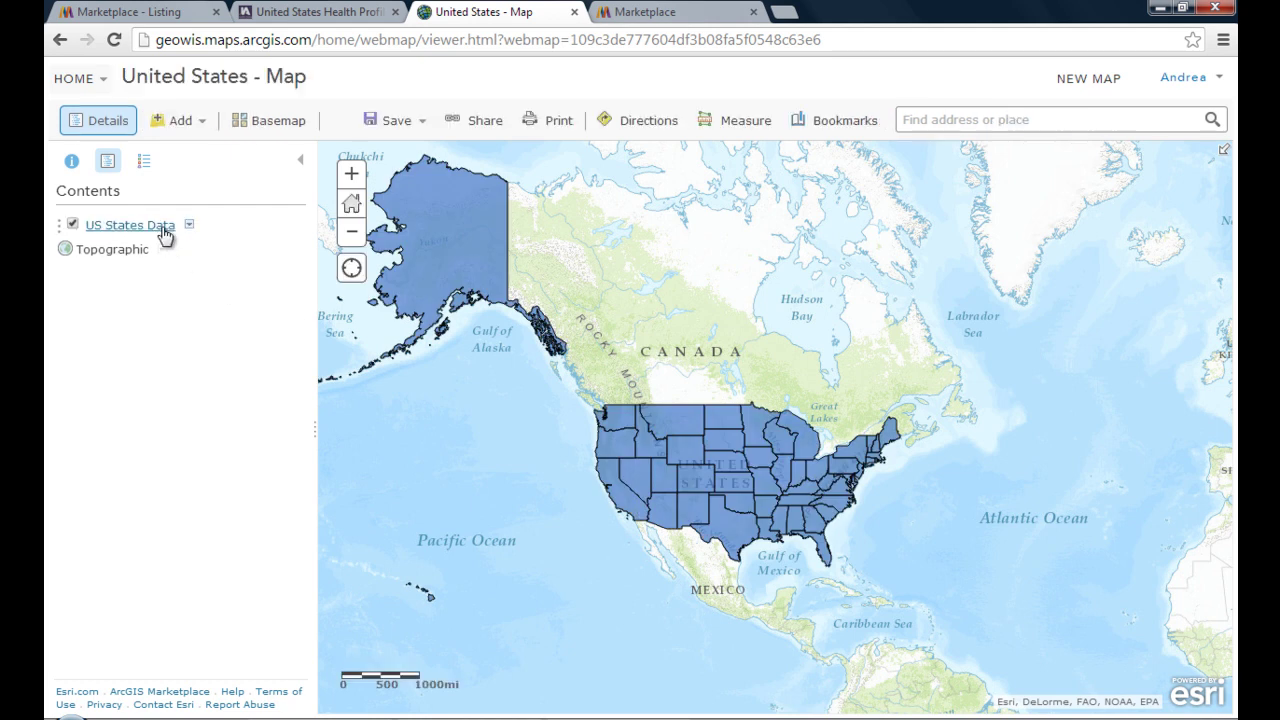
- Show and enlarge the US States Data attribute table, browse its columns, then return to Marketplace
{"action": "left_click", "coordinate": [189, 226]}
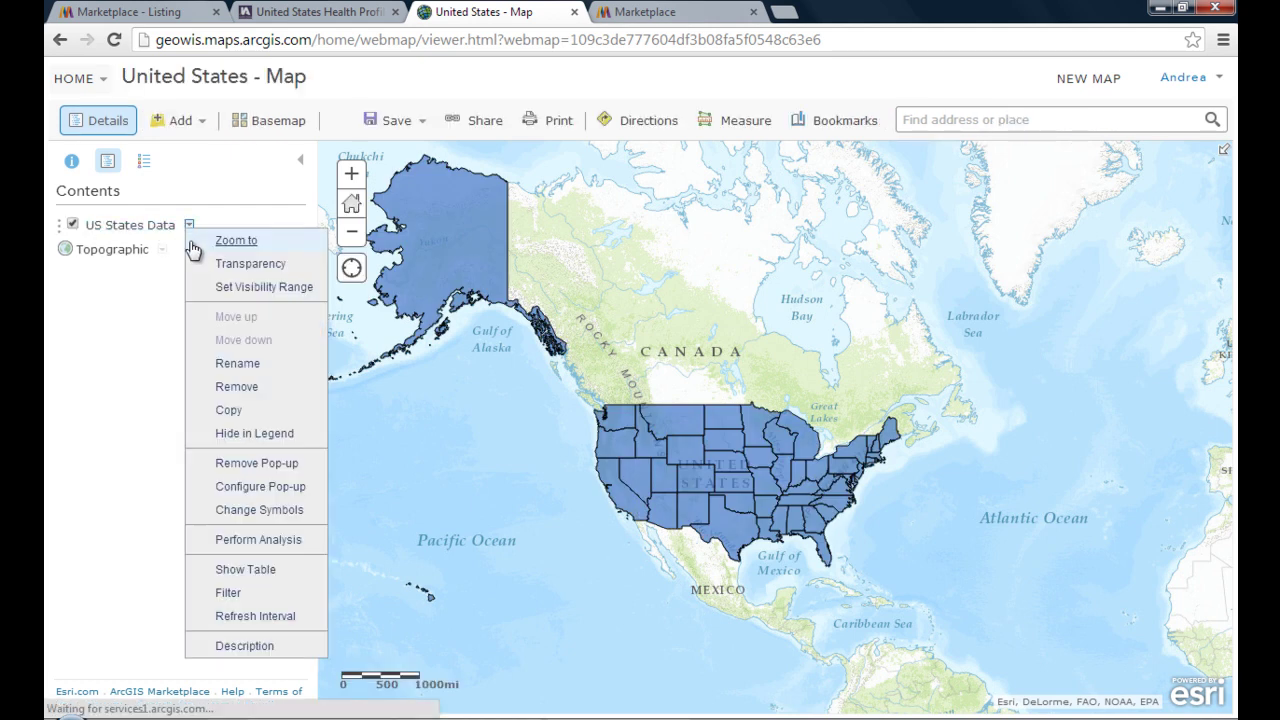
{"action": "left_click", "coordinate": [241, 569]}
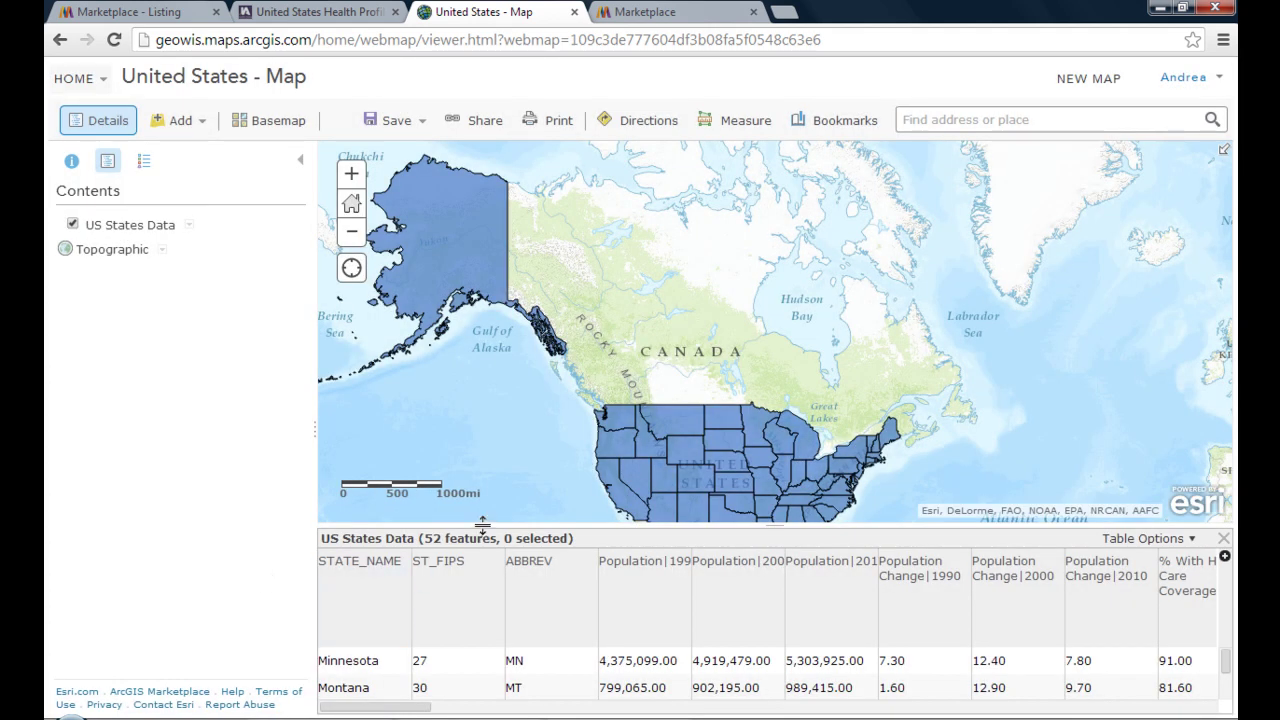
{"action": "left_click_drag", "start_coordinate": [482, 525], "coordinate": [479, 423]}
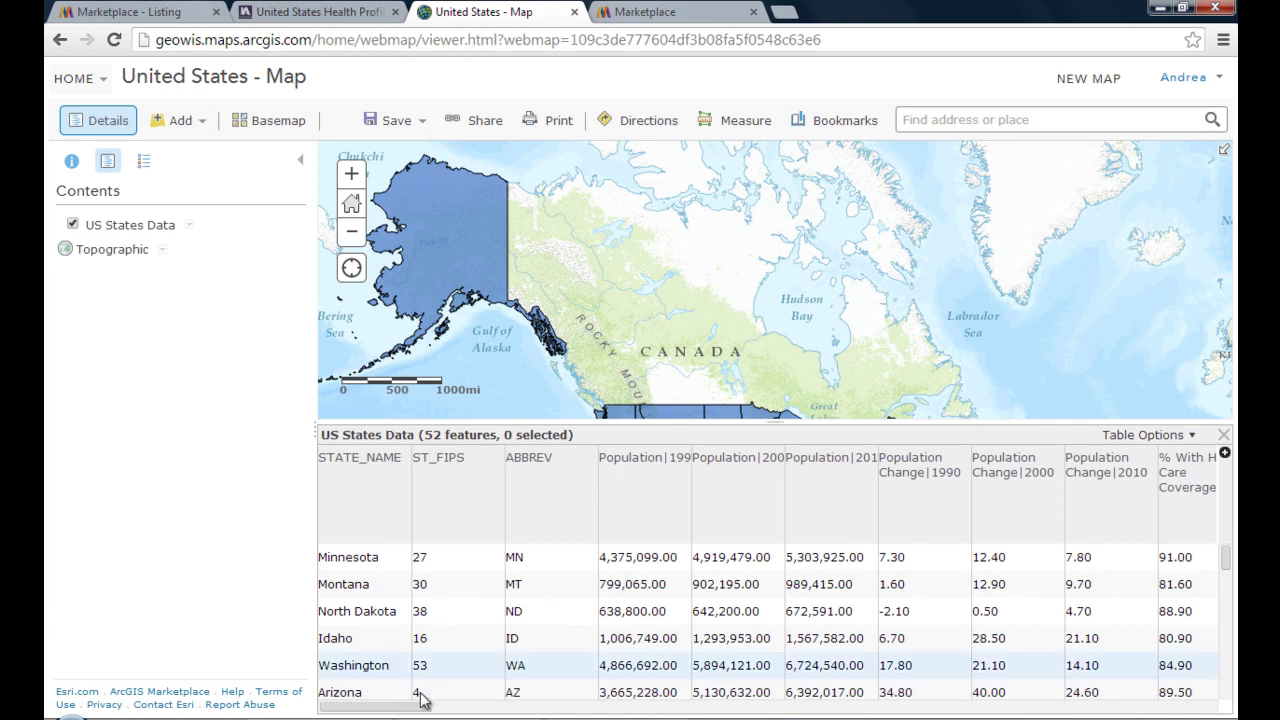
{"action": "left_click_drag", "start_coordinate": [419, 705], "coordinate": [573, 713]}
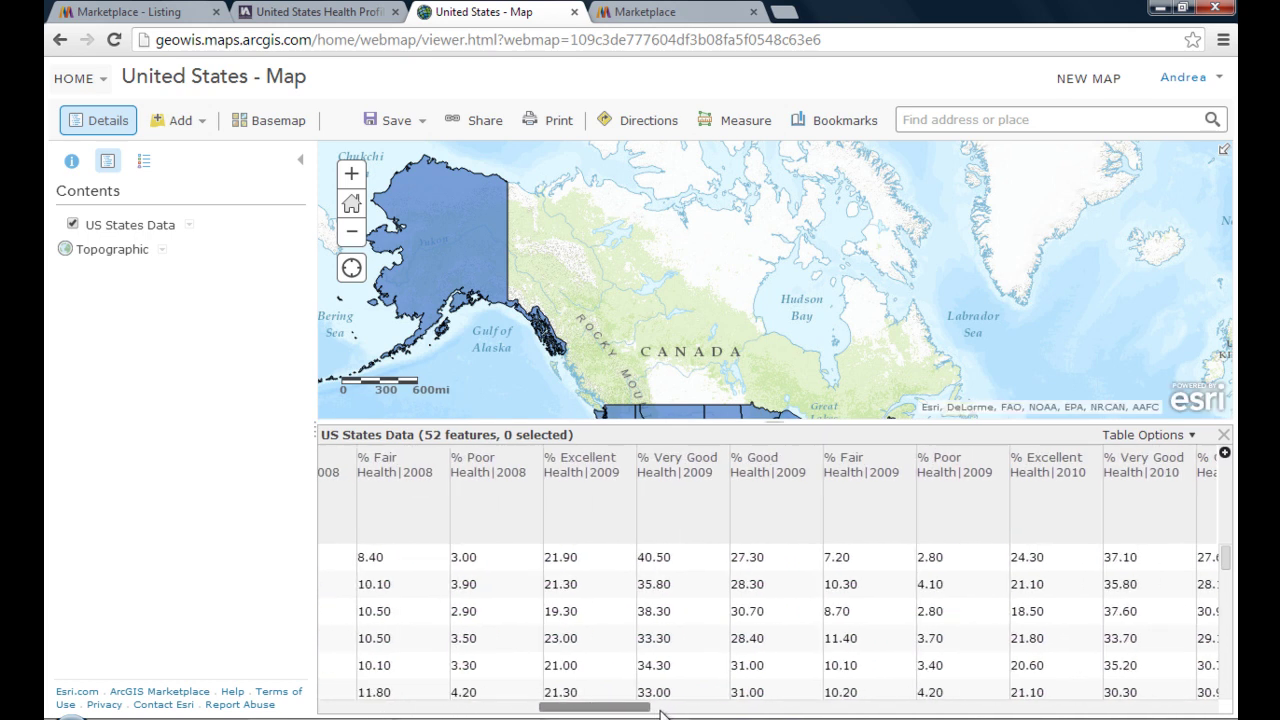
{"action": "left_click_drag", "start_coordinate": [670, 710], "coordinate": [800, 708]}
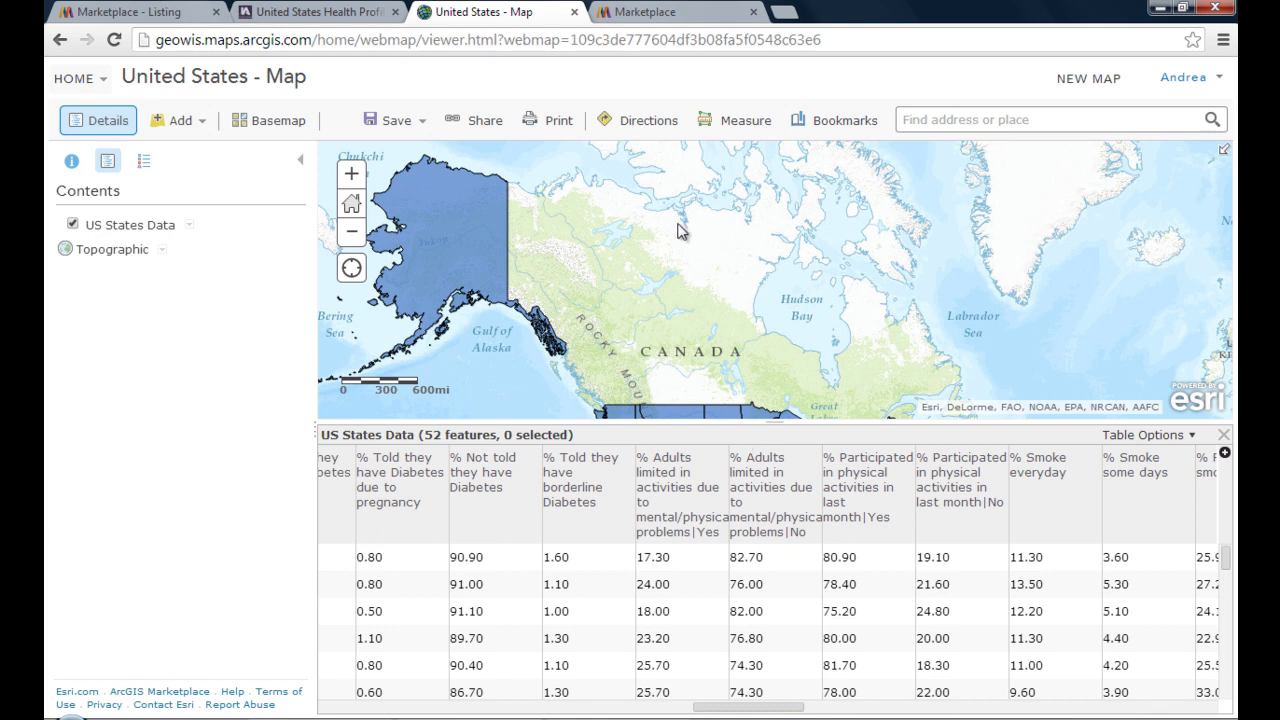
{"action": "left_click", "coordinate": [670, 20]}
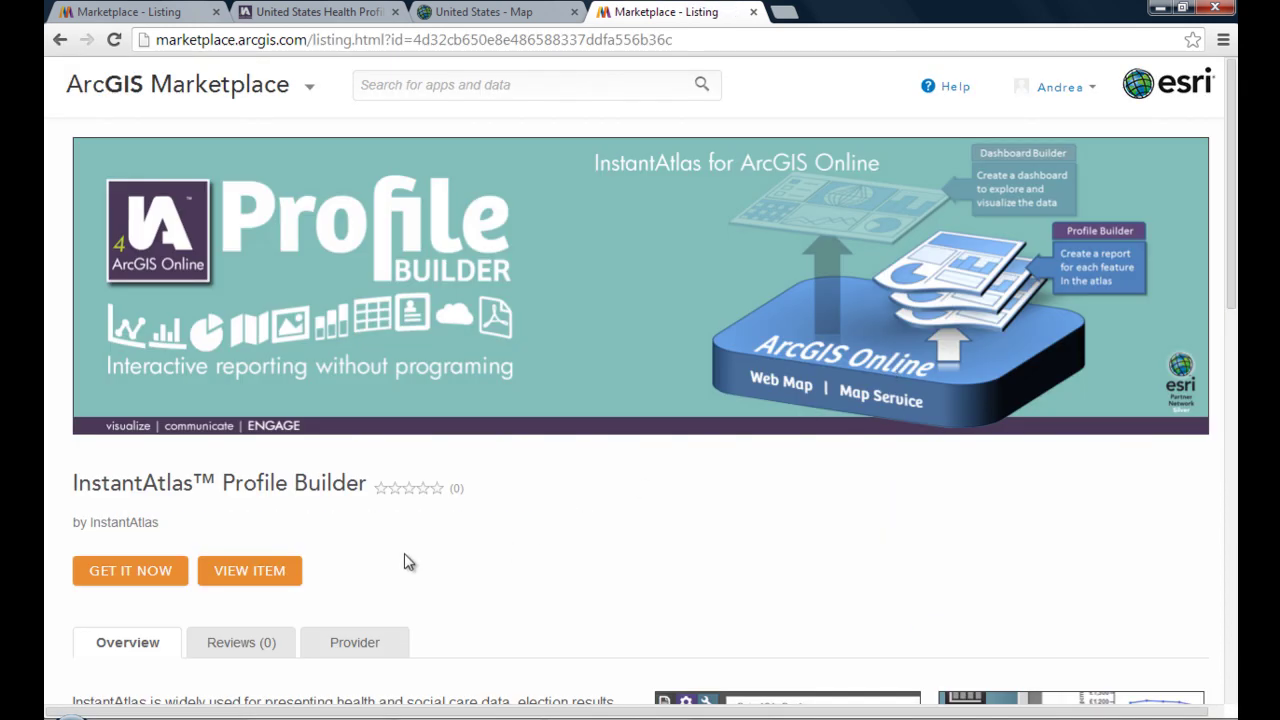
- Open the InstantAtlas Profile Builder item from its Marketplace listing
{"action": "left_click", "coordinate": [248, 578]}
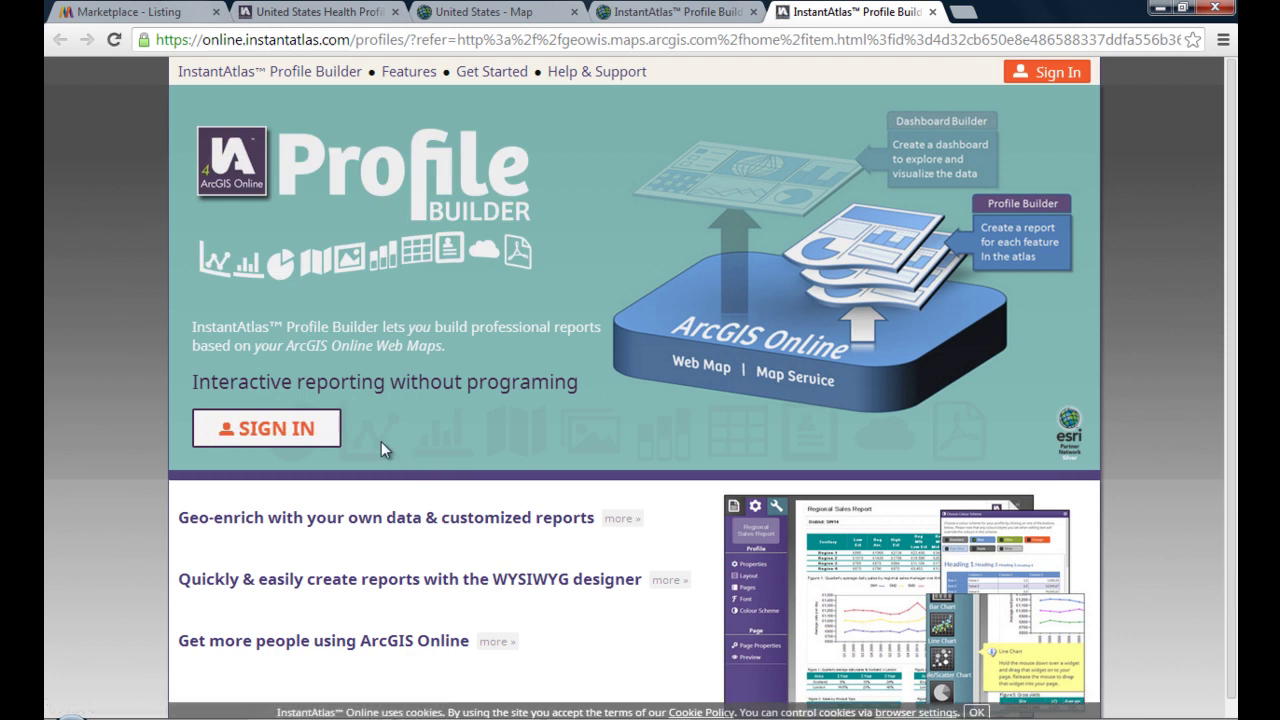
- Sign in with the ArcGIS Online account username and password
{"action": "left_click", "coordinate": [296, 429]}
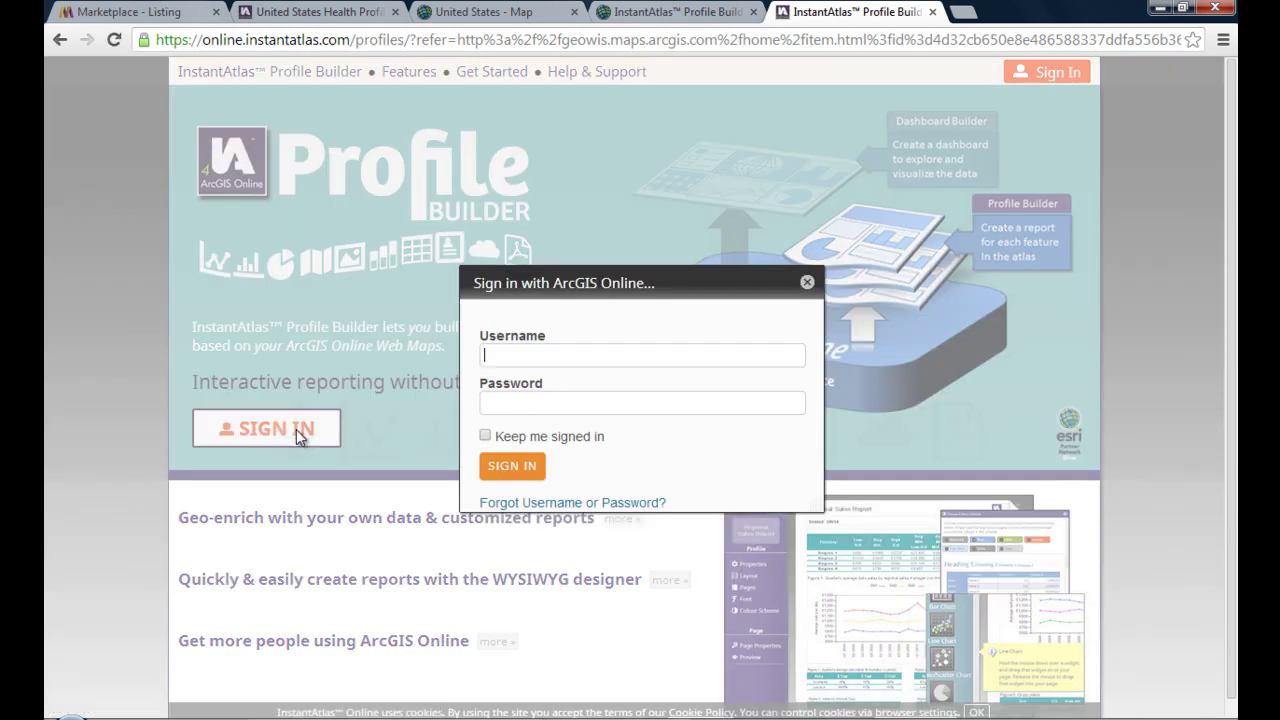
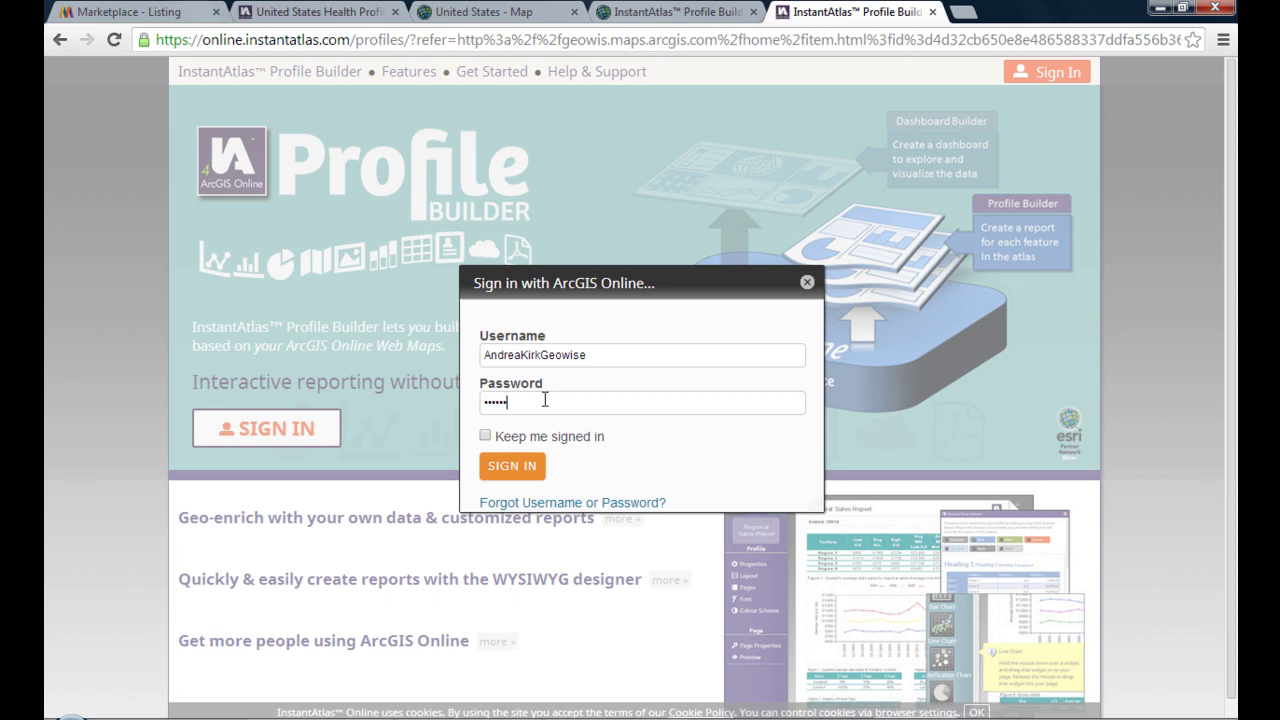
{"action": "key", "text": "Return"}
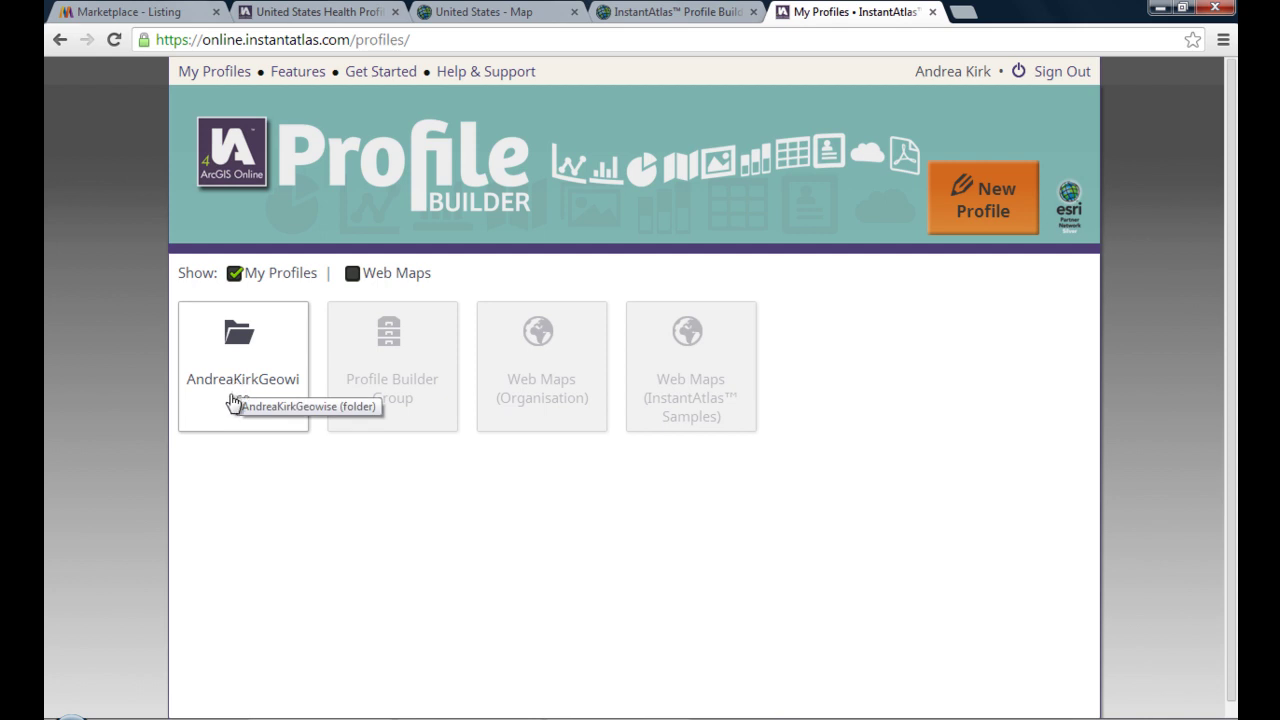
- Start a new profile from the United States - Map web map in the user's folder
{"action": "left_click", "coordinate": [246, 362]}
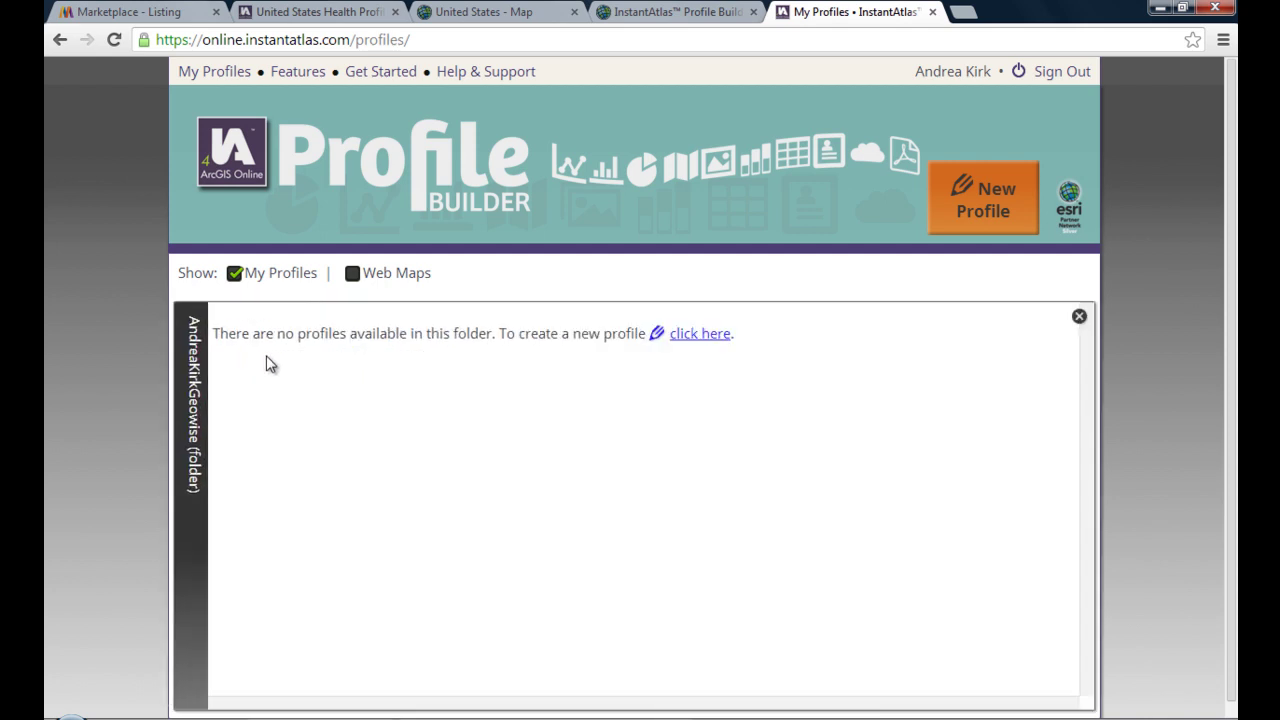
{"action": "left_click", "coordinate": [355, 276]}
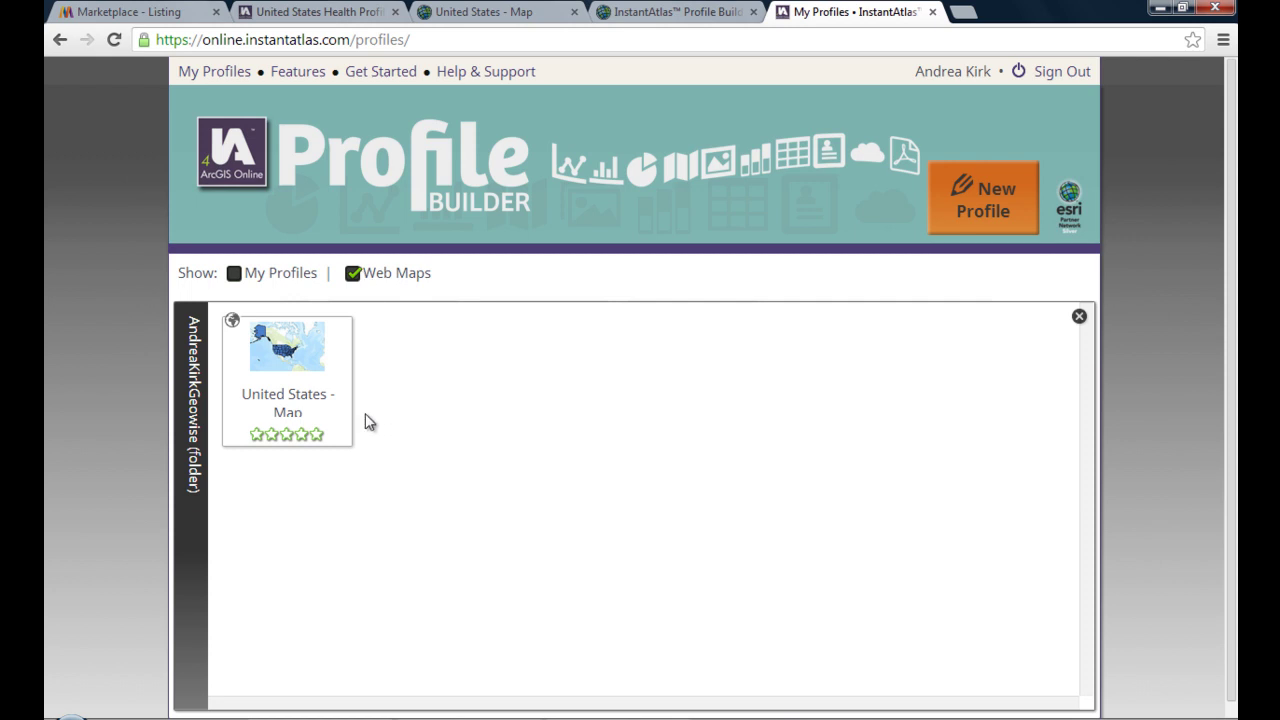
{"action": "mouse_move", "coordinate": [303, 444]}
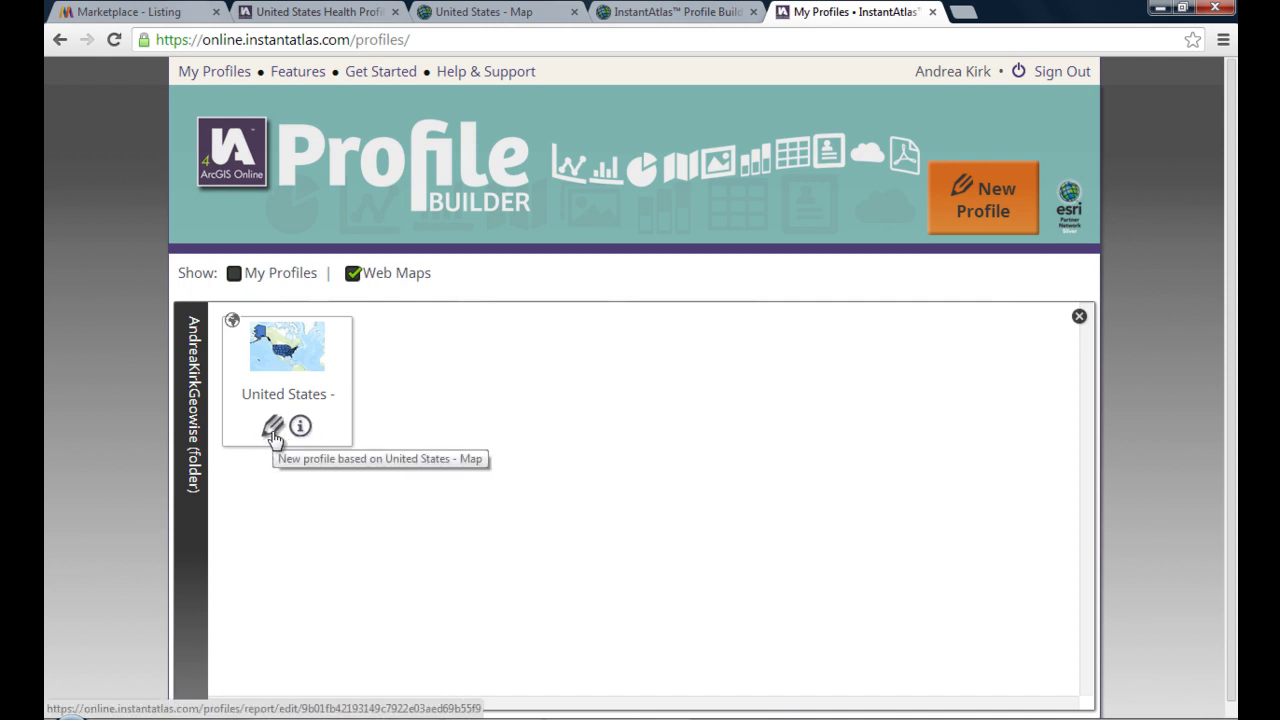
{"action": "left_click", "coordinate": [273, 430]}
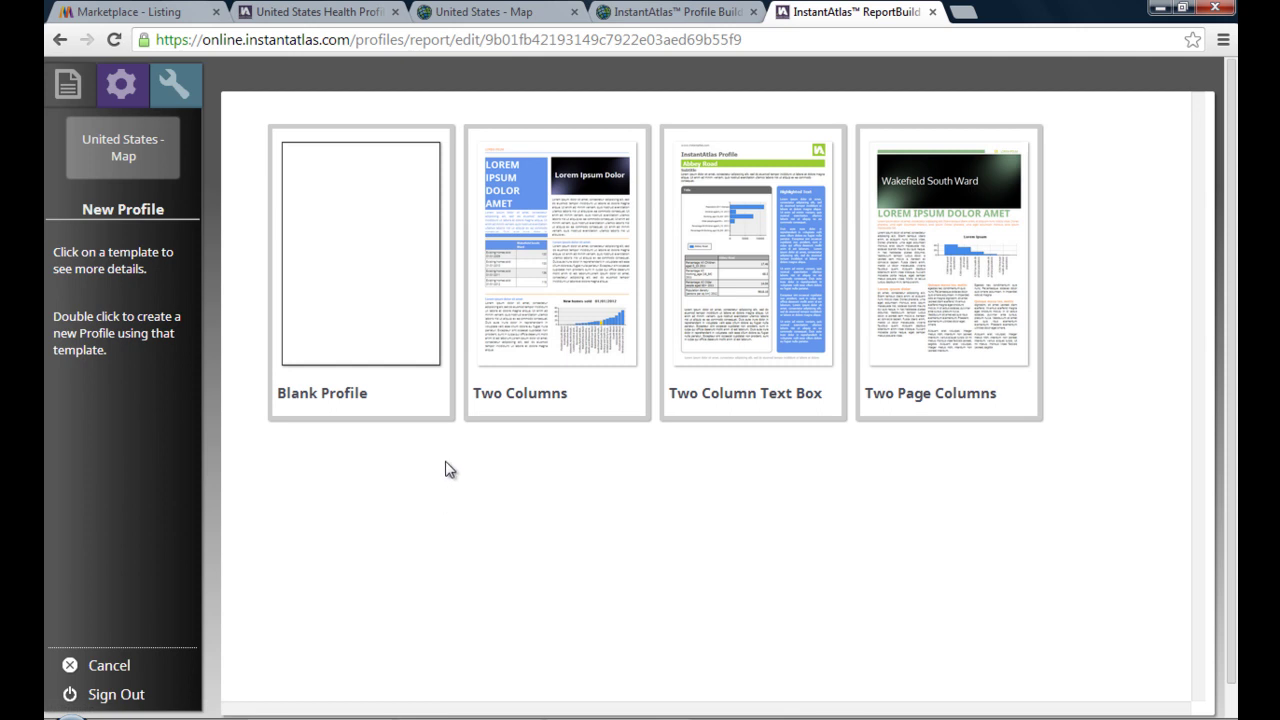
- Create a profile from the Blank Profile template with STATE_NAME as the feature name field
{"action": "left_click", "coordinate": [390, 309]}
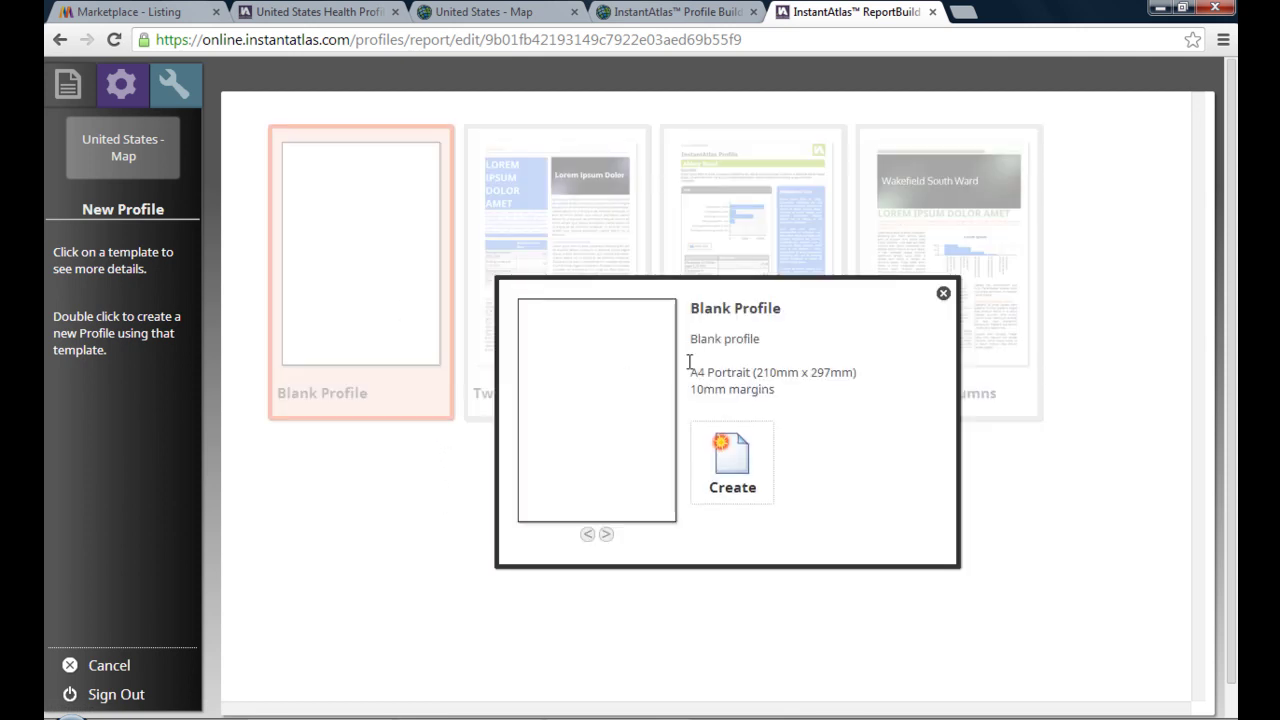
{"action": "left_click", "coordinate": [748, 473]}
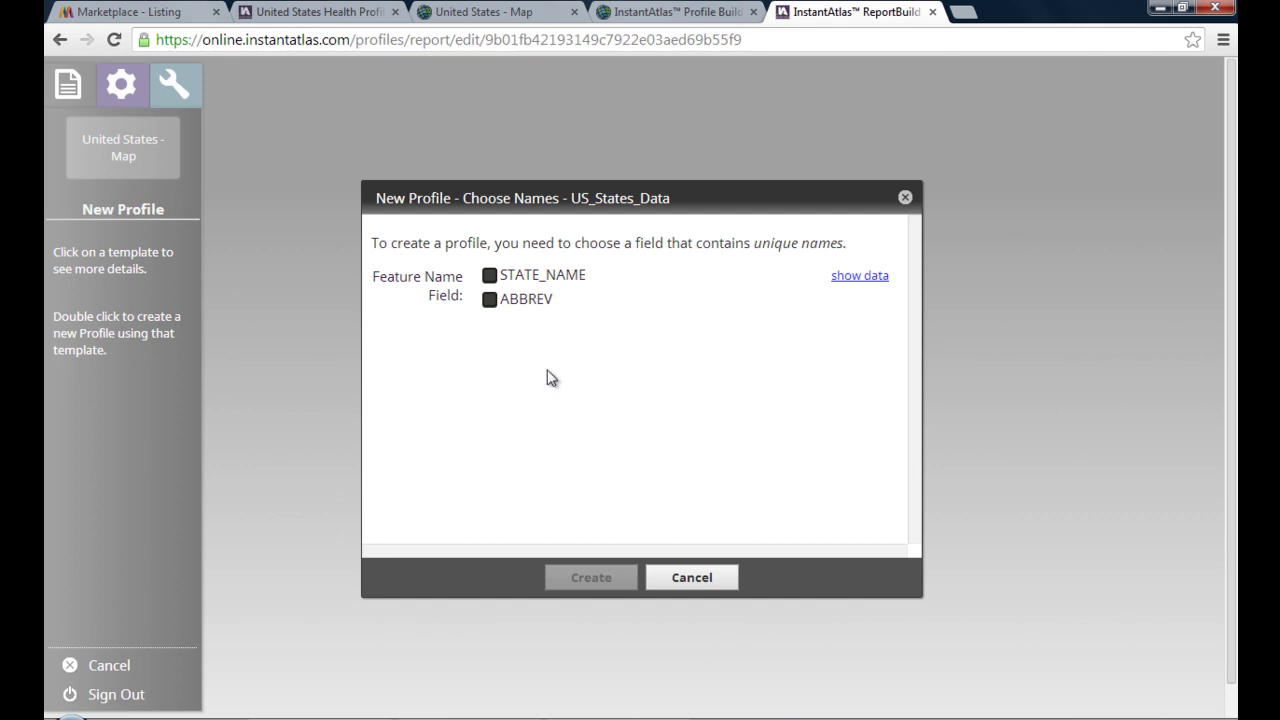
{"action": "left_click", "coordinate": [491, 278]}
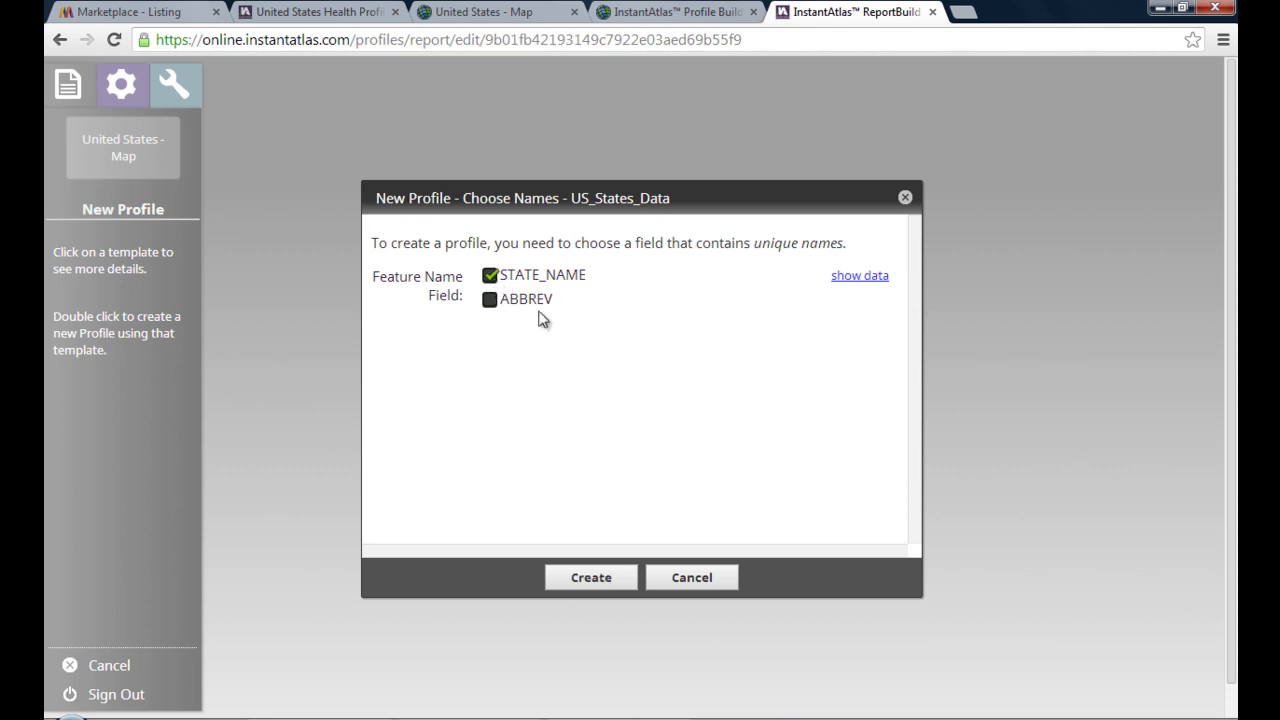
{"action": "left_click", "coordinate": [598, 580]}
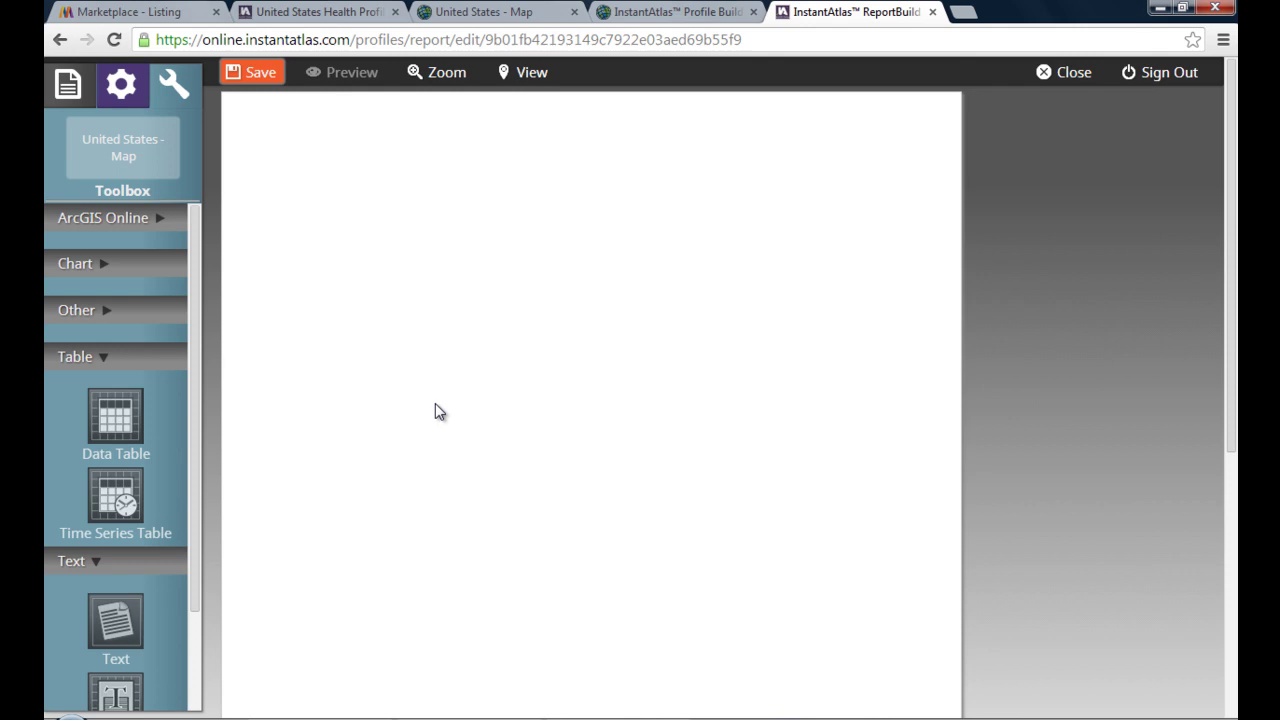
- Expand the Toolbox's ArcGIS Online, Chart and Other sections and scroll down to Text
{"action": "left_click", "coordinate": [117, 222]}
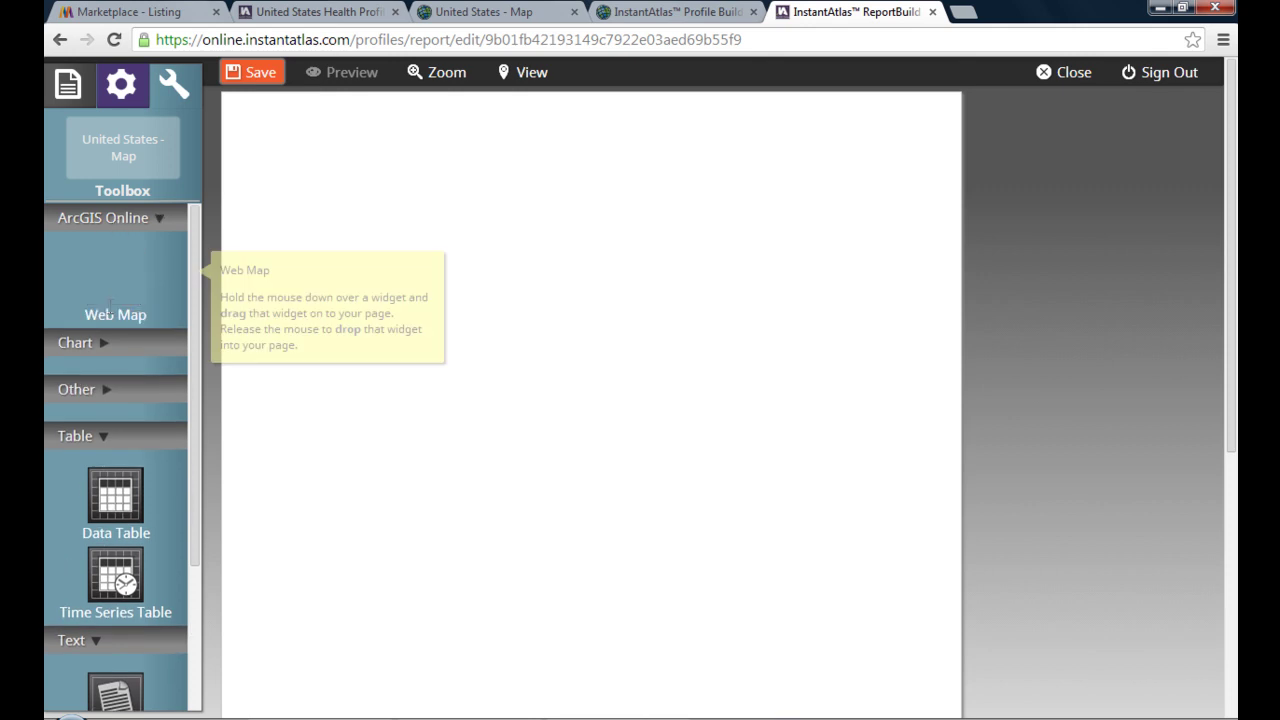
{"action": "left_click", "coordinate": [113, 352]}
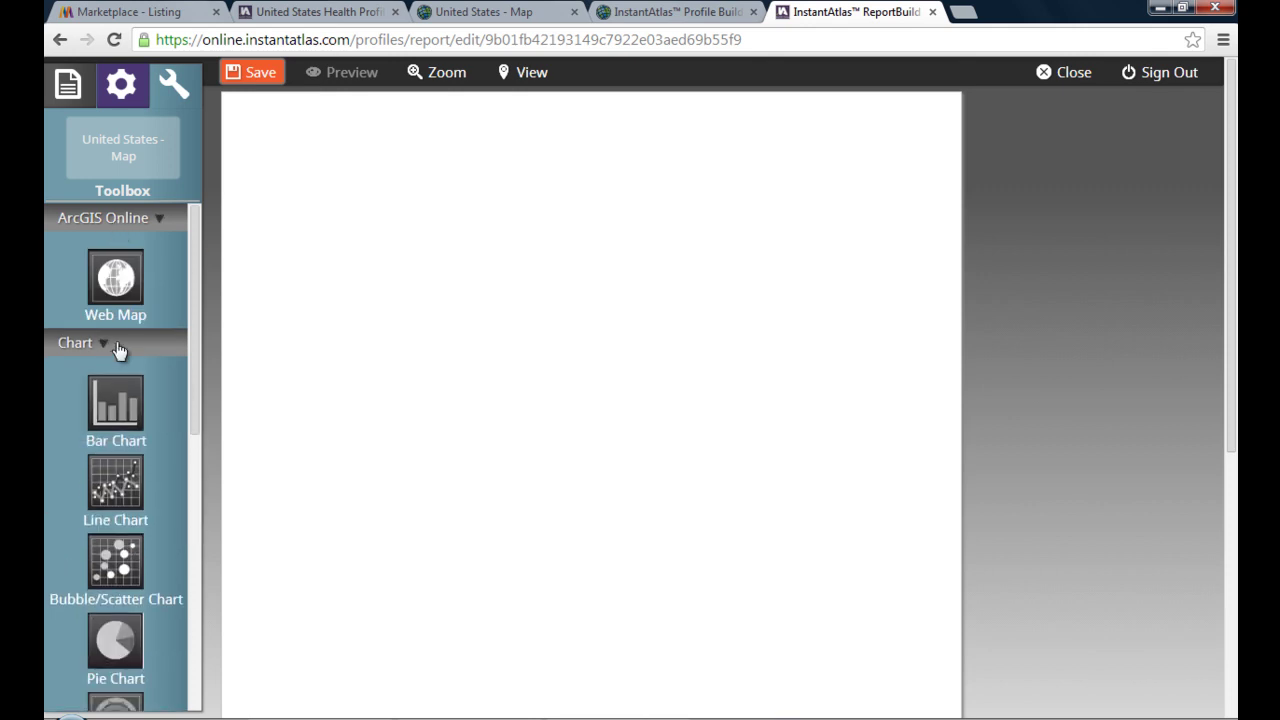
{"action": "scroll", "coordinate": [161, 392], "scroll_direction": "down", "scroll_amount": 4}
{"action": "left_click", "coordinate": [122, 420]}
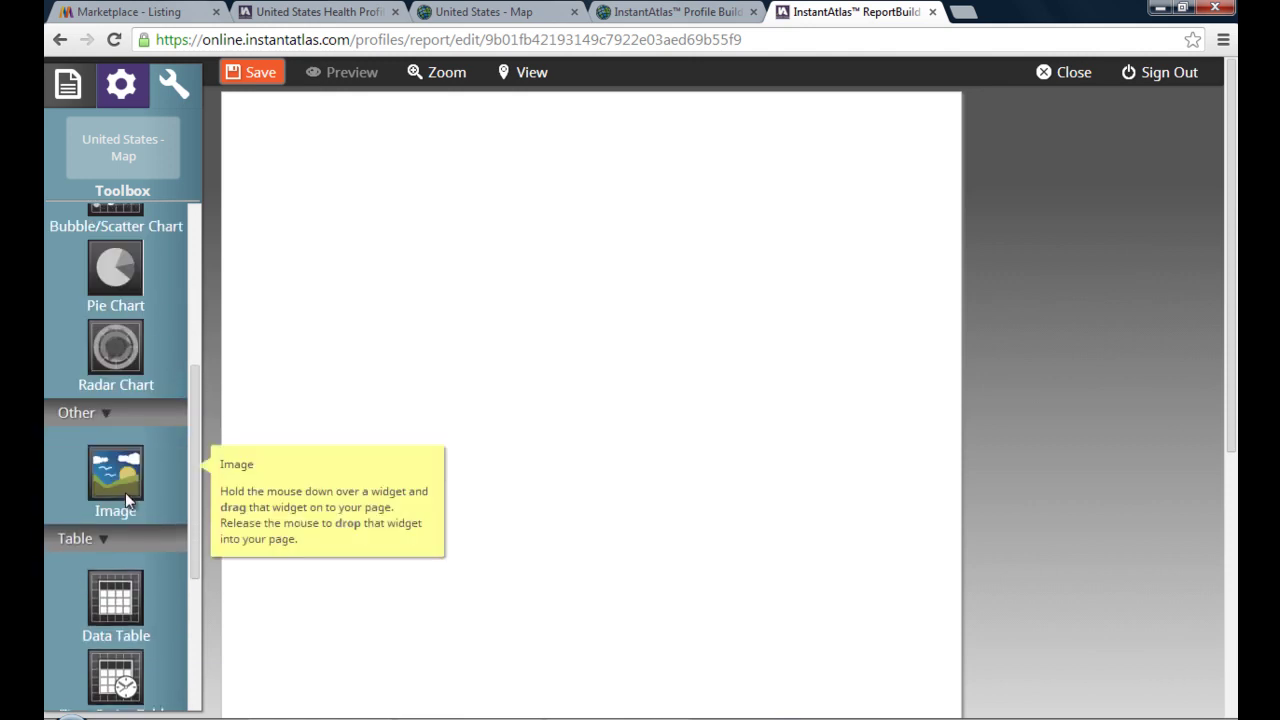
{"action": "scroll", "coordinate": [127, 495], "scroll_direction": "down", "scroll_amount": 2}
{"action": "scroll", "coordinate": [128, 503], "scroll_direction": "down", "scroll_amount": 1}
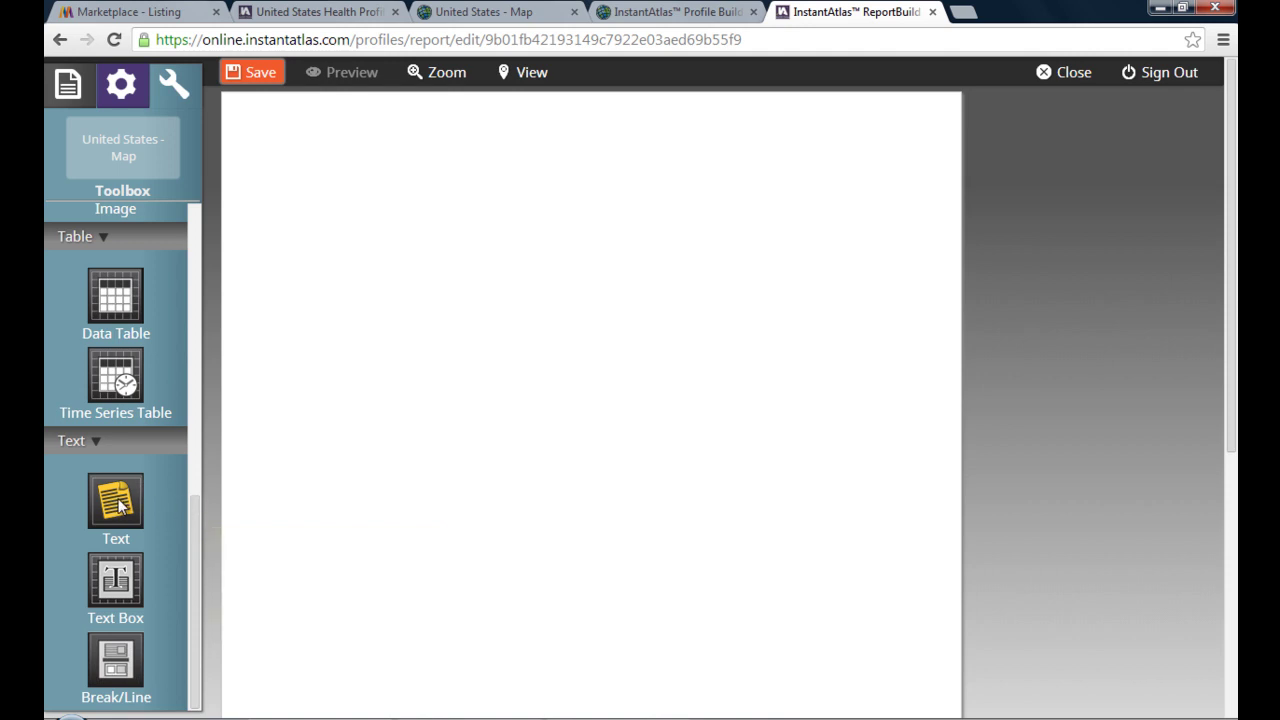
- Place a Text widget at the page top containing 'My First Profile'
{"action": "left_click_drag", "start_coordinate": [118, 505], "coordinate": [375, 370]}
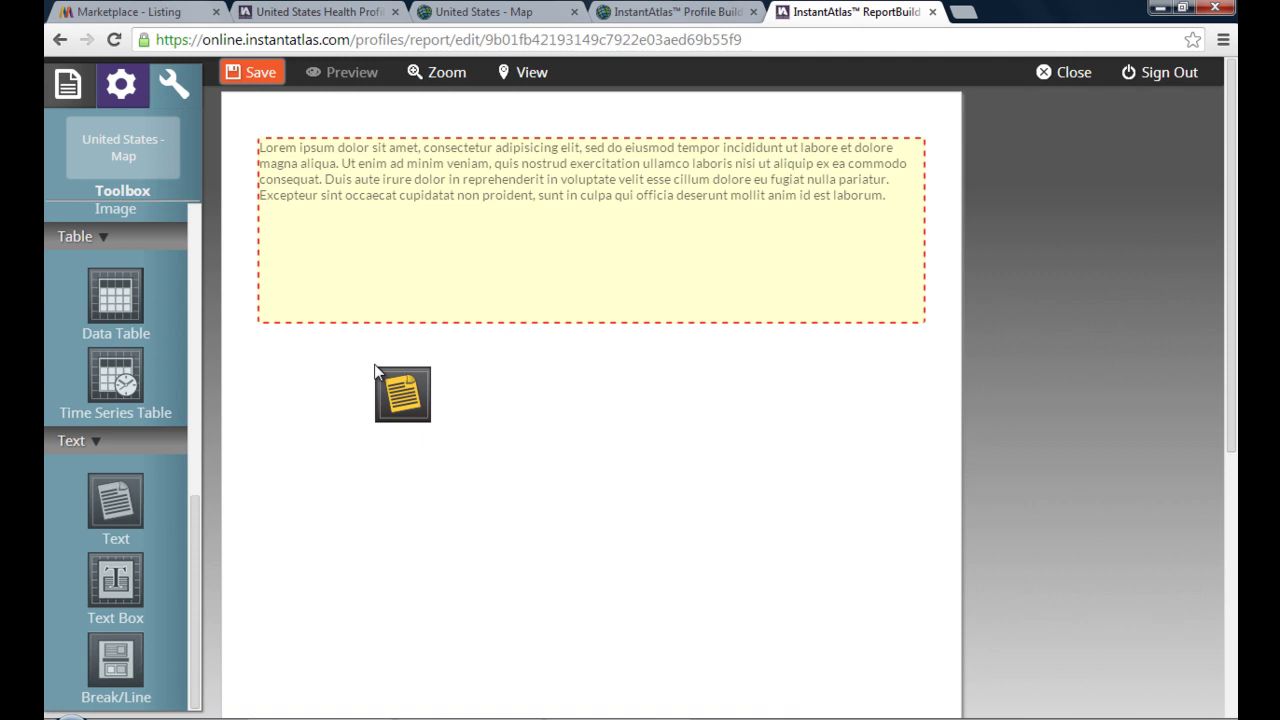
{"action": "left_click_drag", "start_coordinate": [375, 370], "coordinate": [374, 371]}
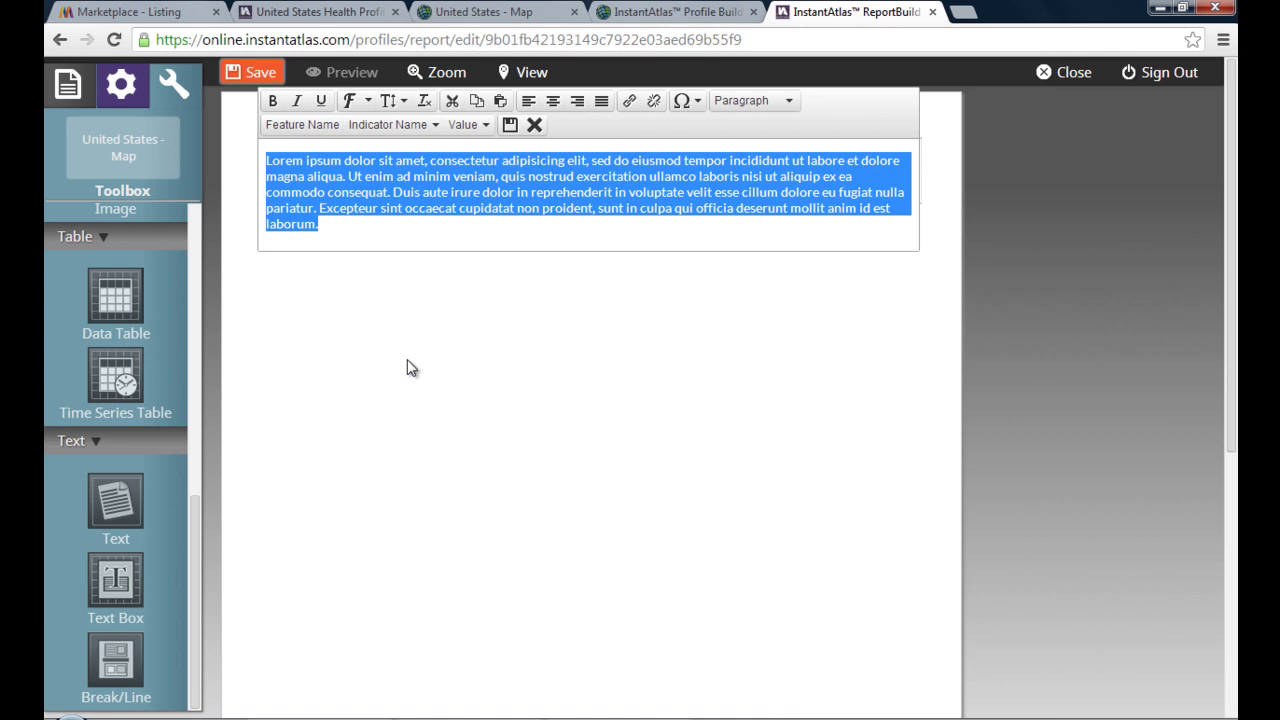
{"action": "type", "text": "My"}
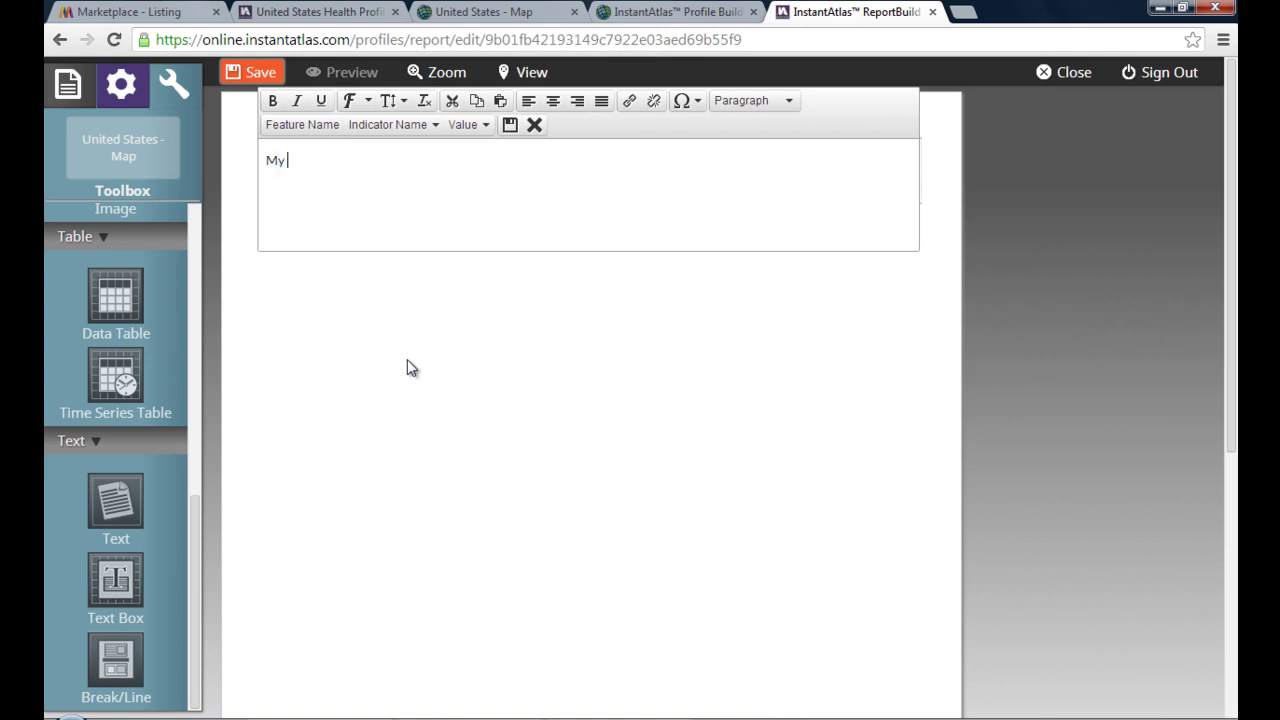
{"action": "type", "text": " First Profile"}
{"action": "left_click_drag", "start_coordinate": [358, 162], "coordinate": [255, 175]}
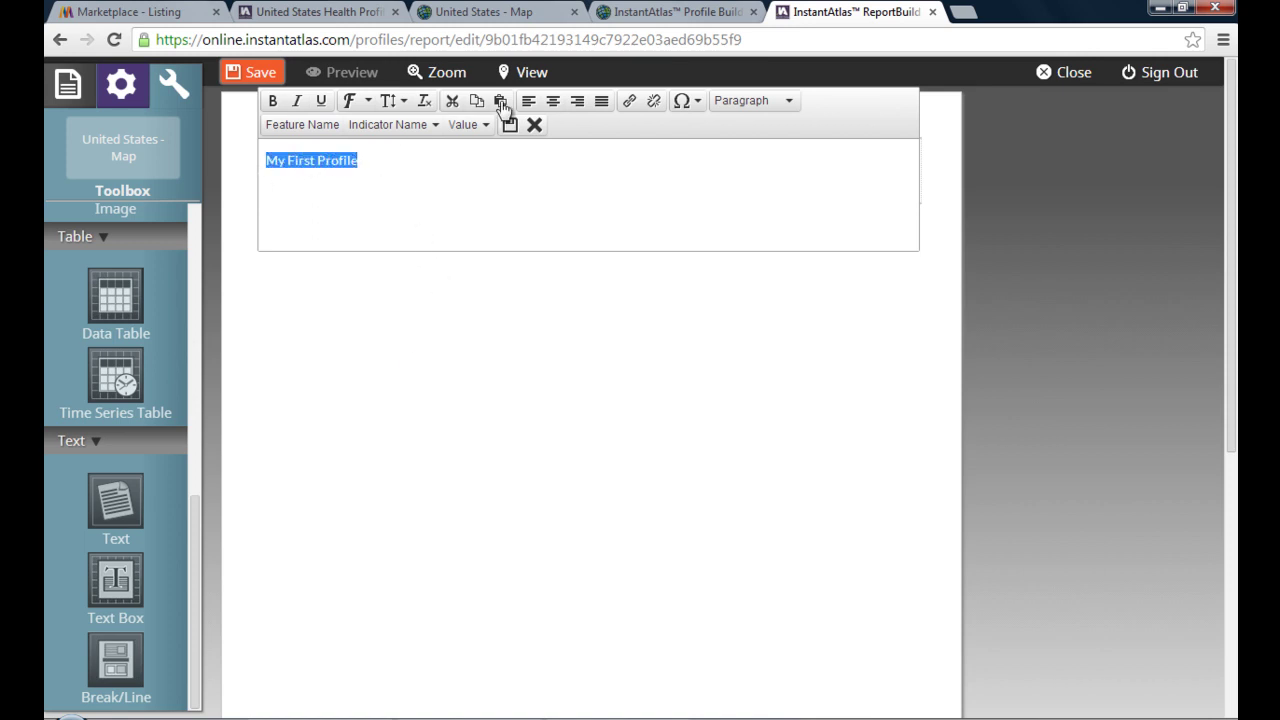
- Format the text as Heading 1 in Crimson at xx-large size
{"action": "left_click", "coordinate": [750, 101]}
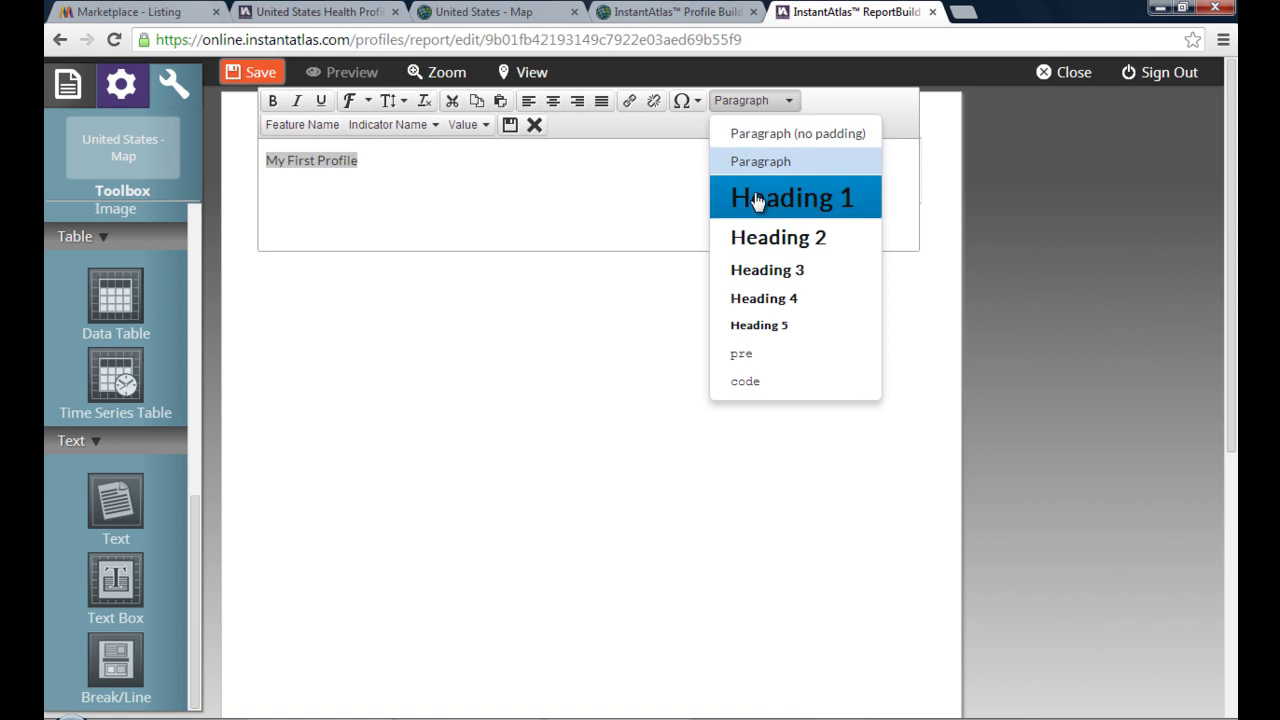
{"action": "left_click", "coordinate": [757, 199]}
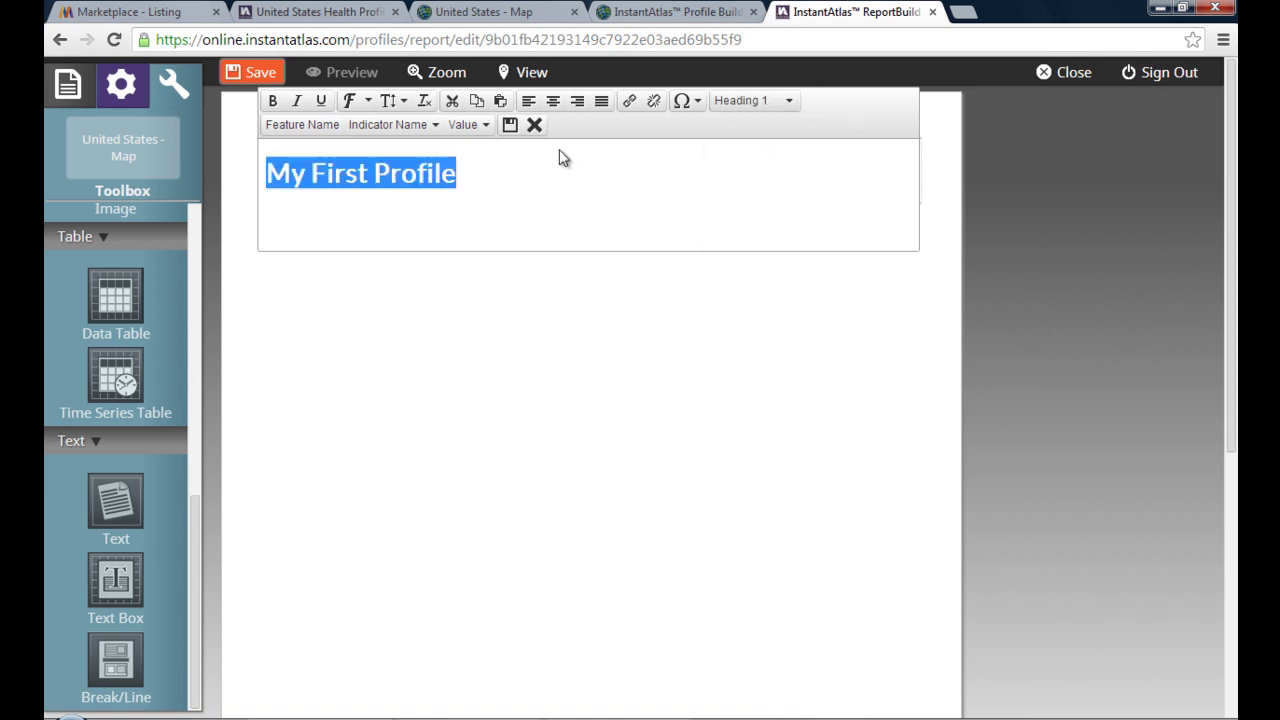
{"action": "left_click", "coordinate": [369, 102]}
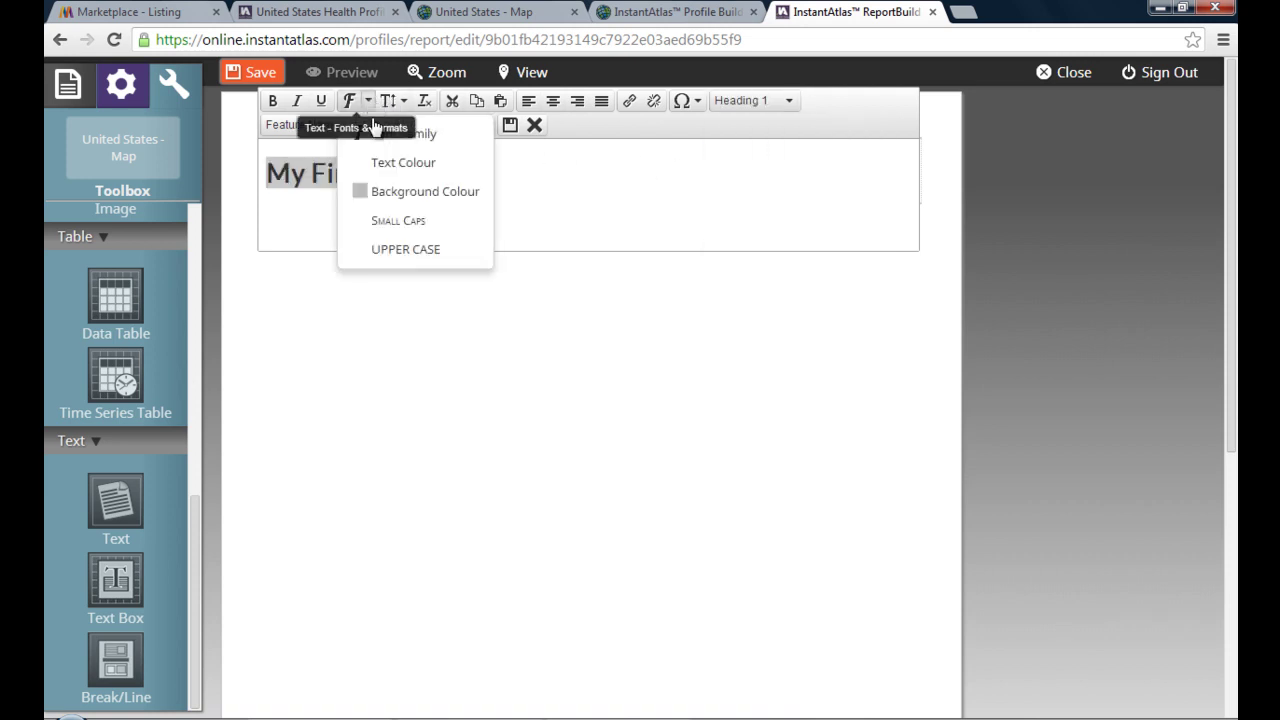
{"action": "left_click", "coordinate": [443, 183]}
{"action": "left_click", "coordinate": [536, 522]}
{"action": "left_click", "coordinate": [596, 605]}
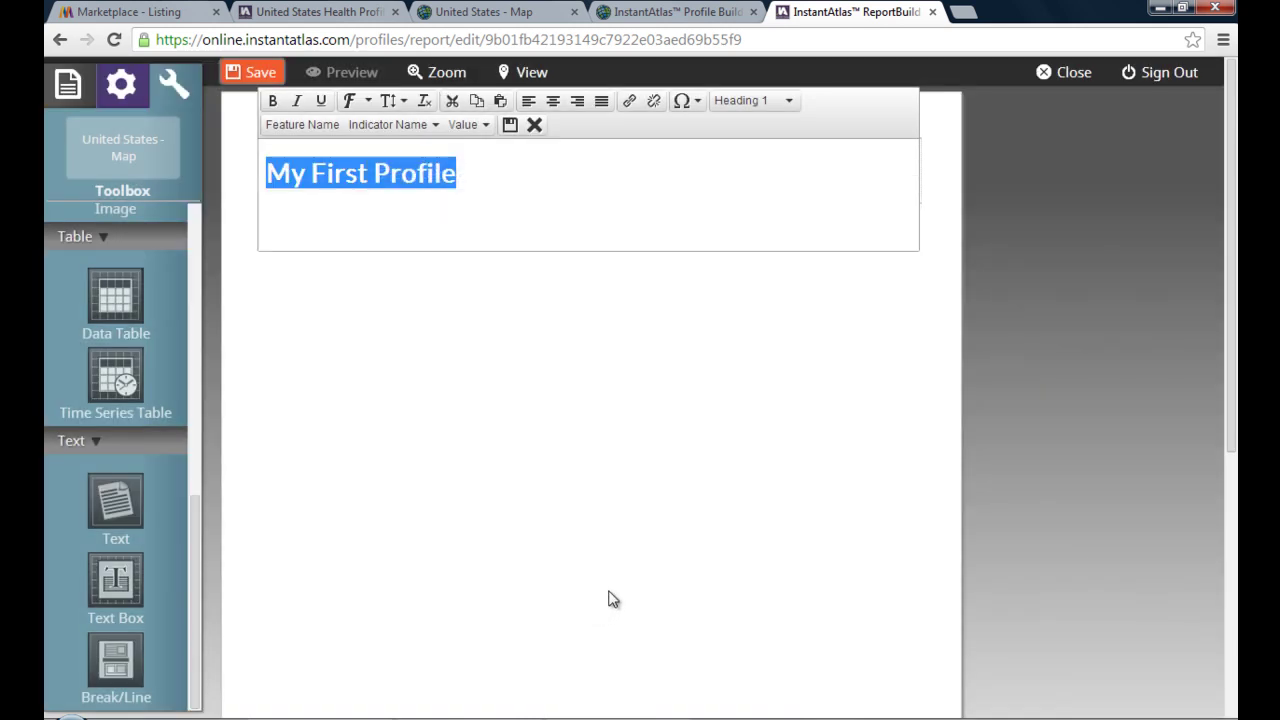
{"action": "left_click", "coordinate": [404, 102]}
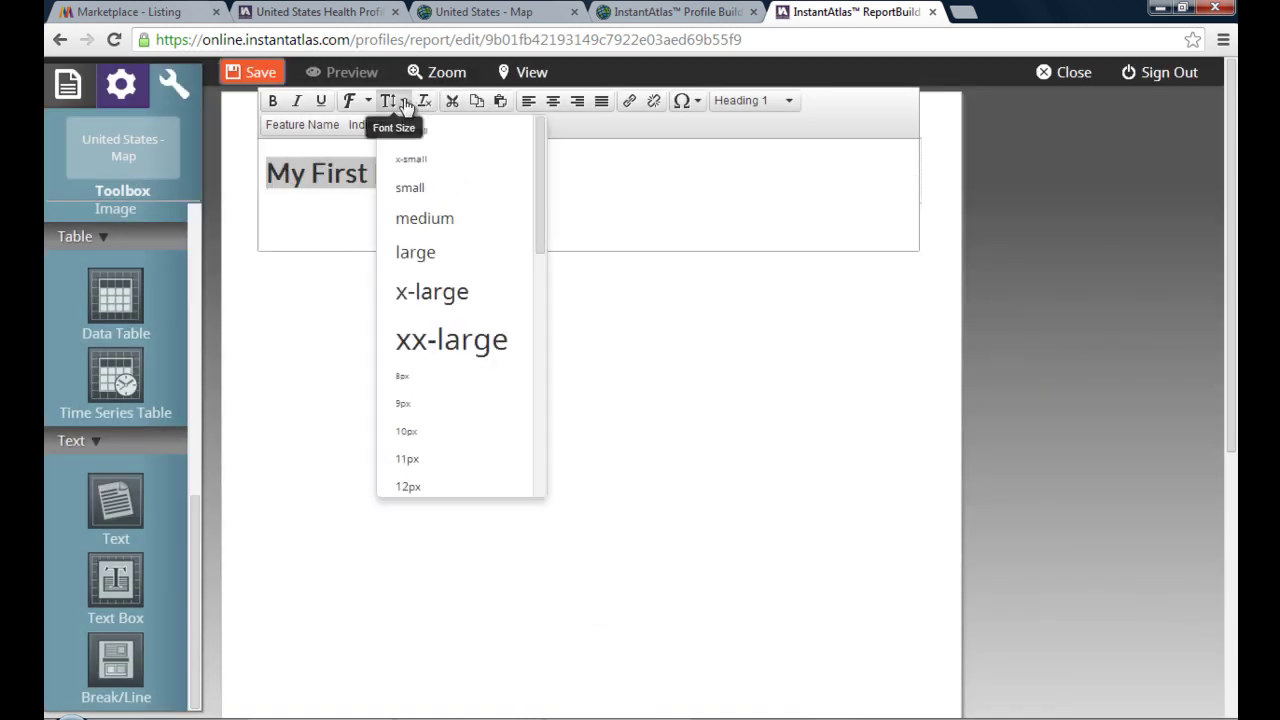
{"action": "left_click", "coordinate": [431, 338]}
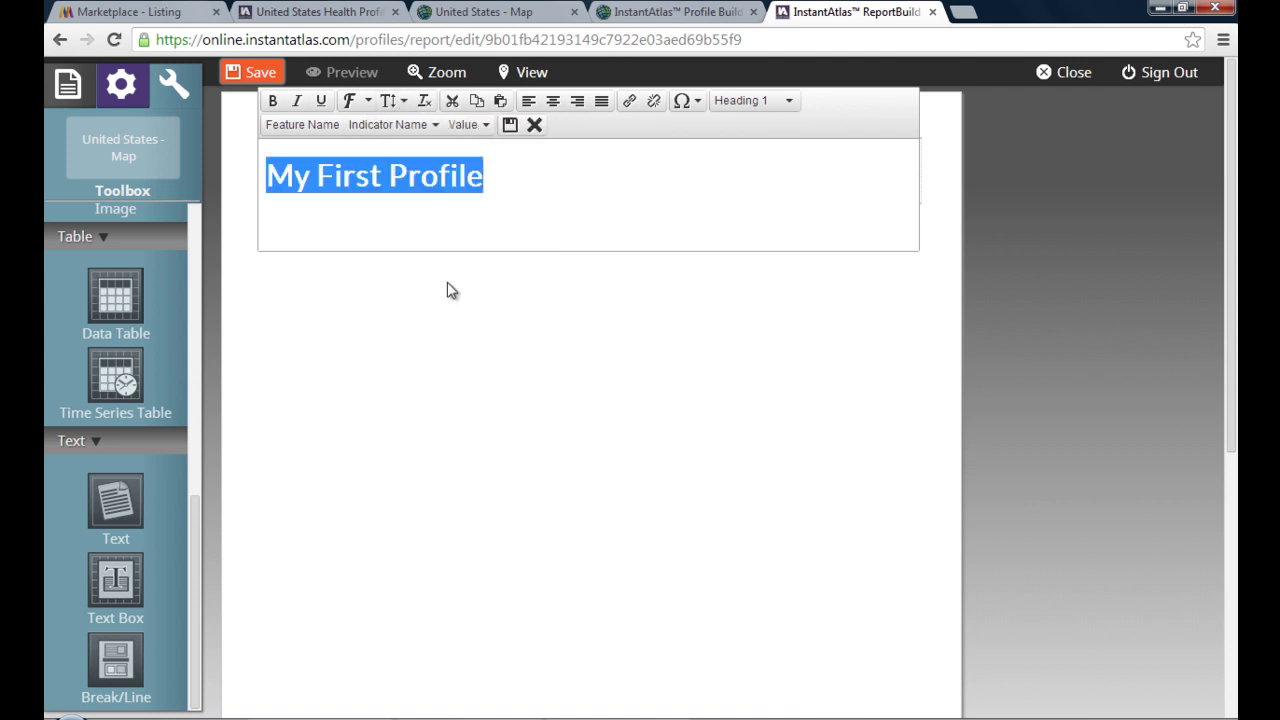
- Set the heading font to Roboto, centre it, and save the changes
{"action": "left_click", "coordinate": [366, 101]}
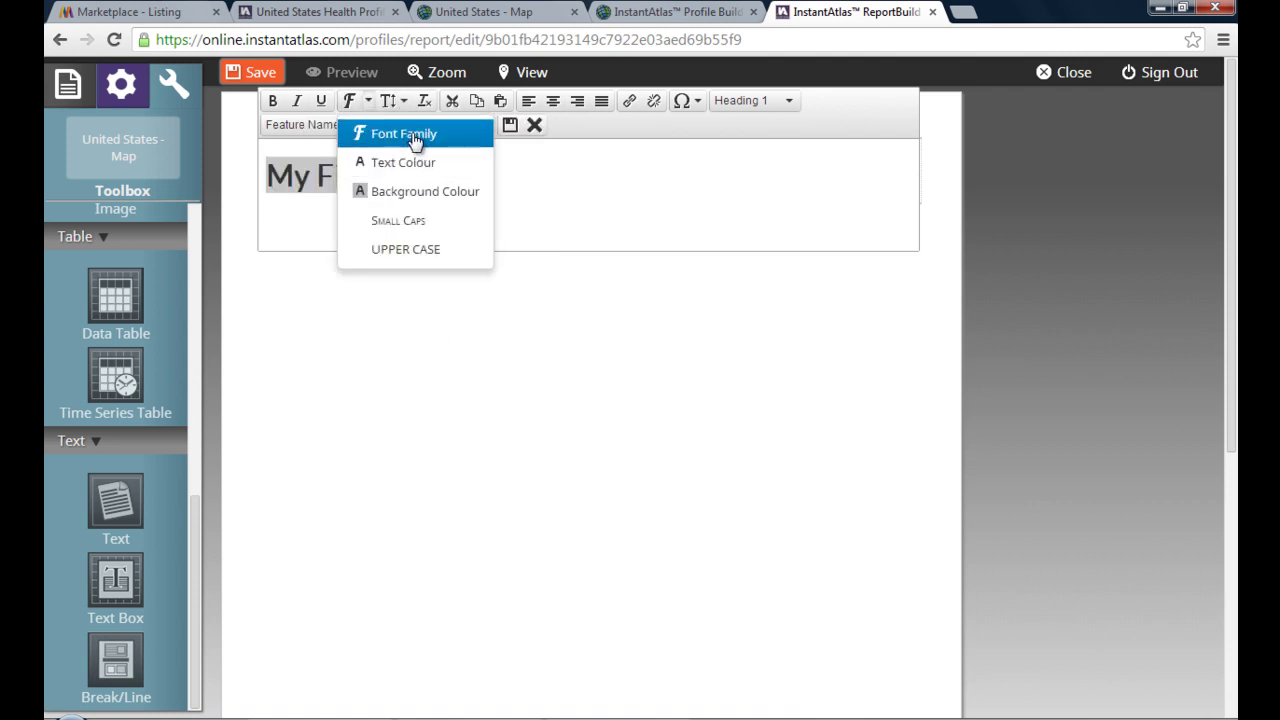
{"action": "left_click", "coordinate": [404, 133]}
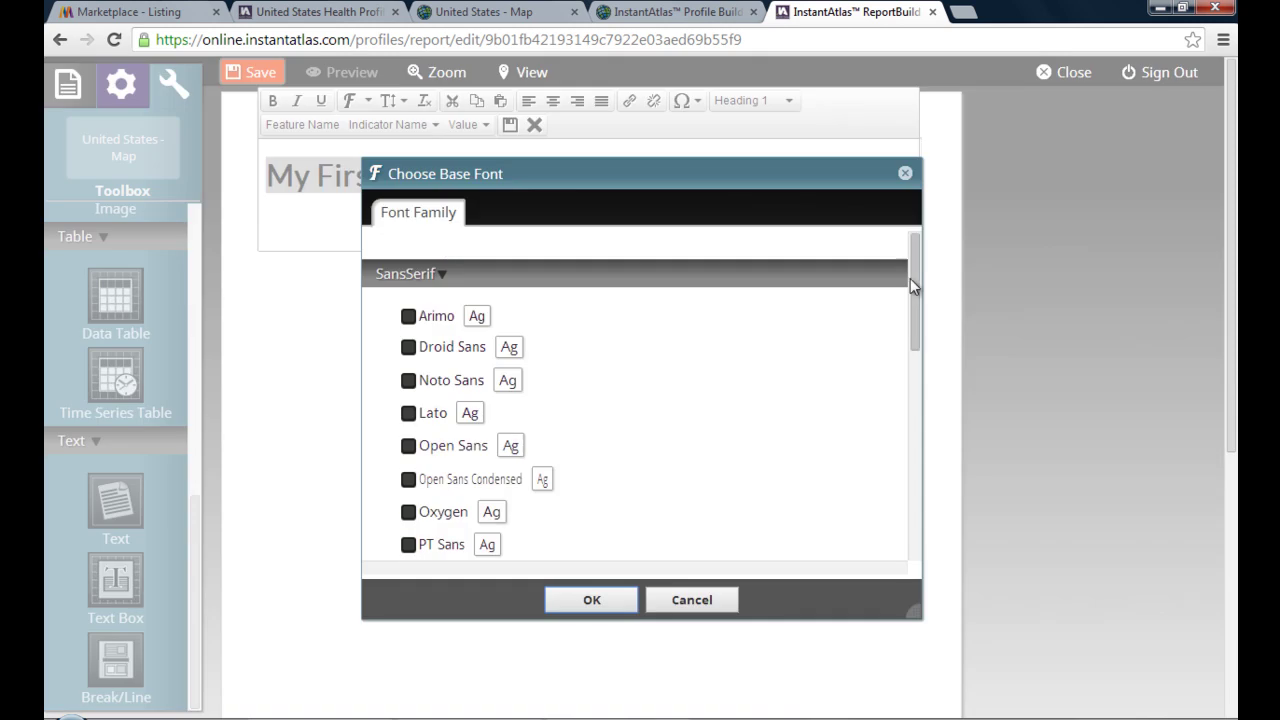
{"action": "scroll", "coordinate": [907, 320], "scroll_direction": "down", "scroll_amount": 3}
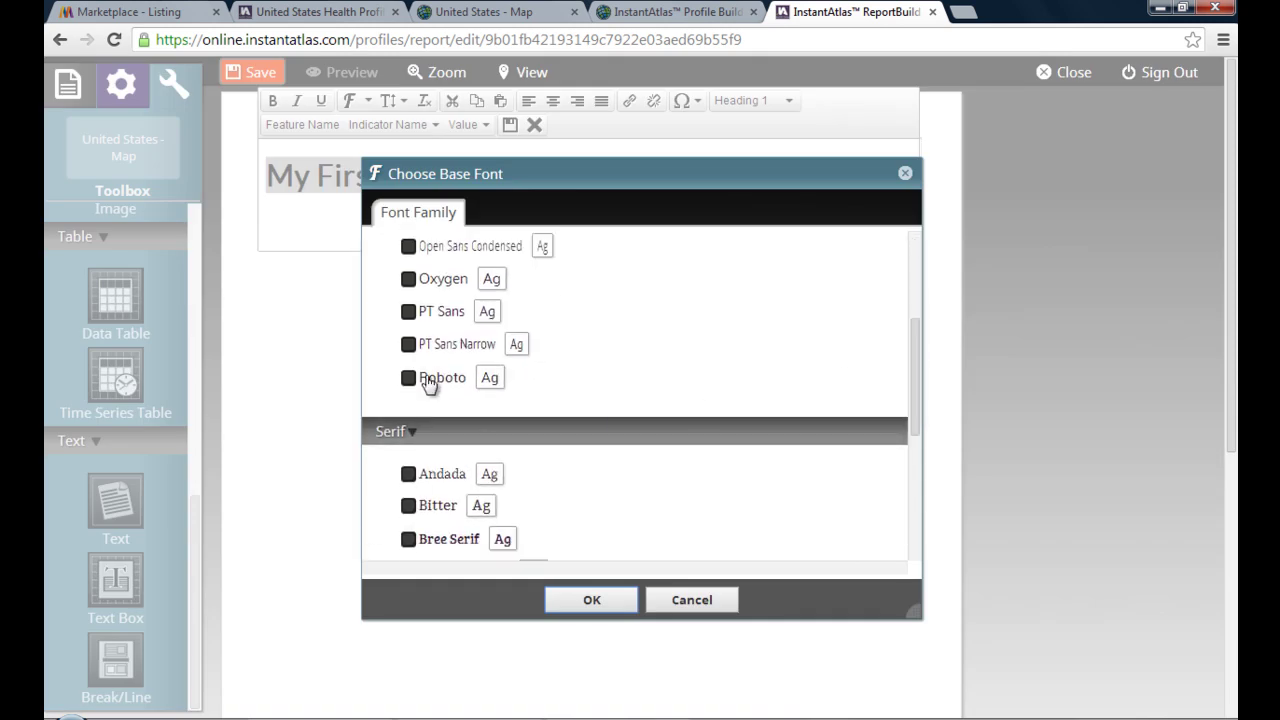
{"action": "left_click", "coordinate": [421, 378]}
{"action": "key", "text": "Return"}
{"action": "left_click", "coordinate": [554, 104]}
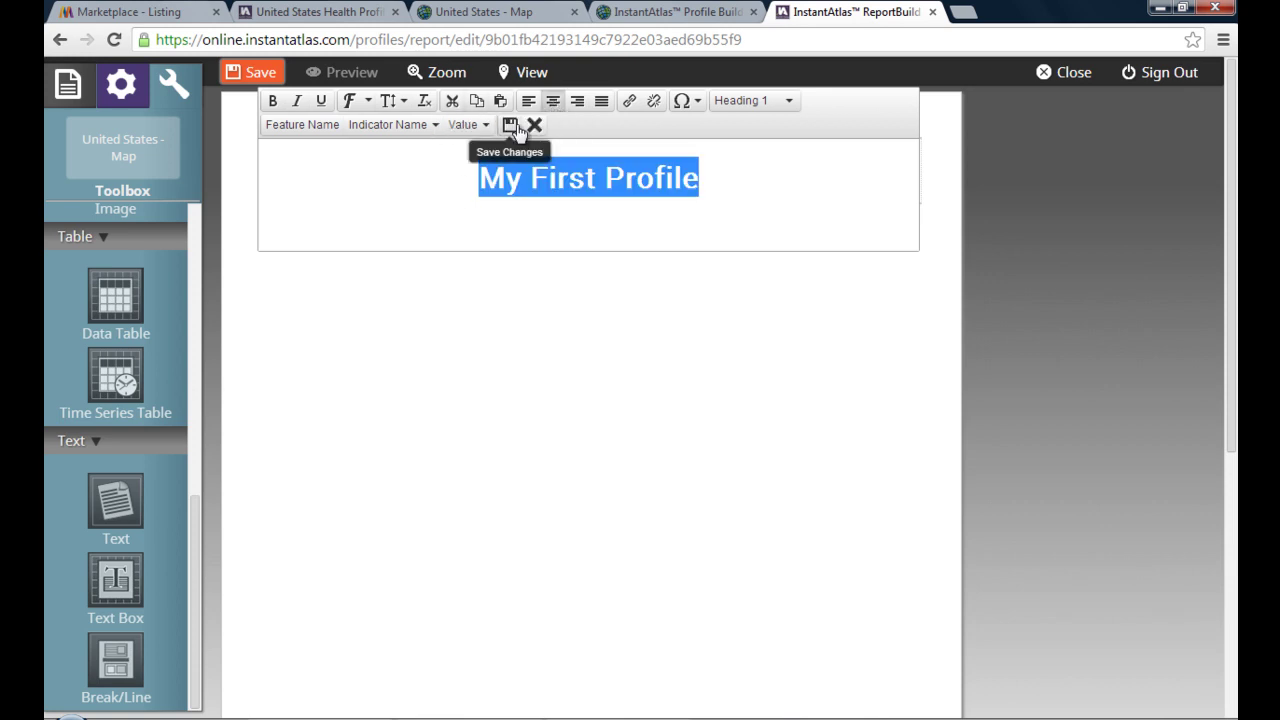
{"action": "left_click", "coordinate": [510, 126]}
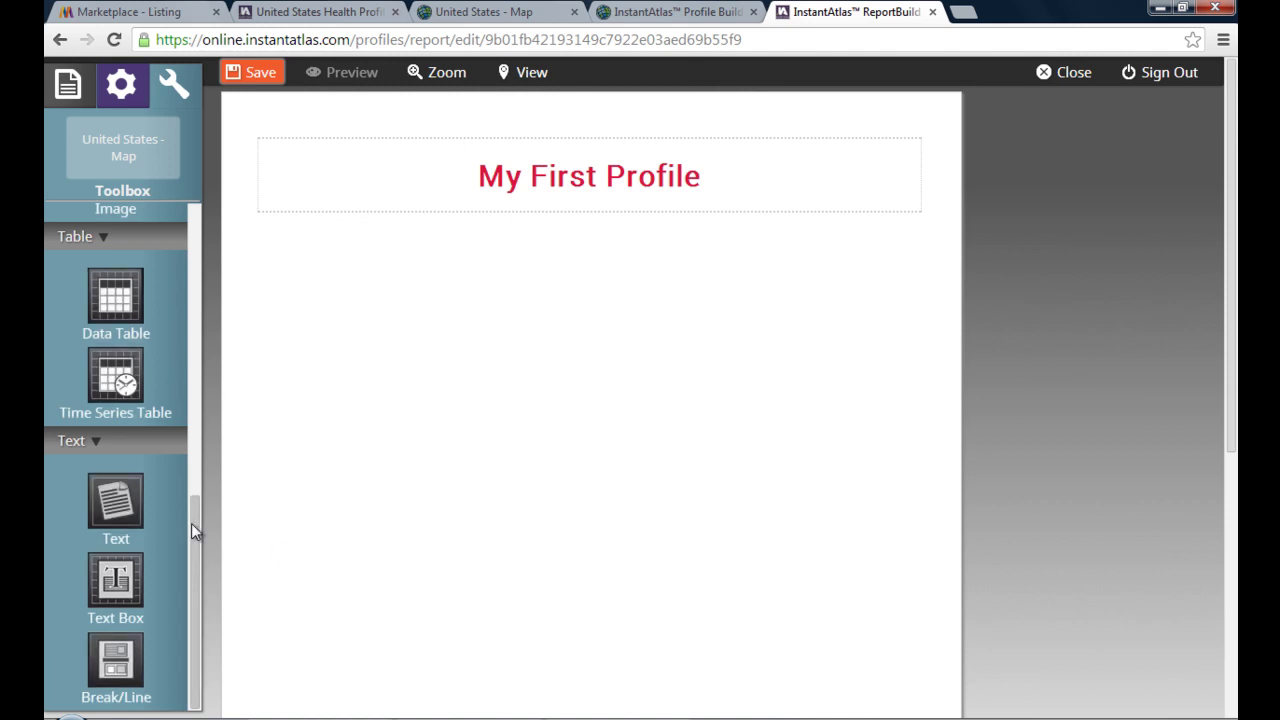
- Place an Alabama bar chart beneath the heading and select it to show its options
{"action": "left_click_drag", "start_coordinate": [193, 523], "coordinate": [237, 220]}
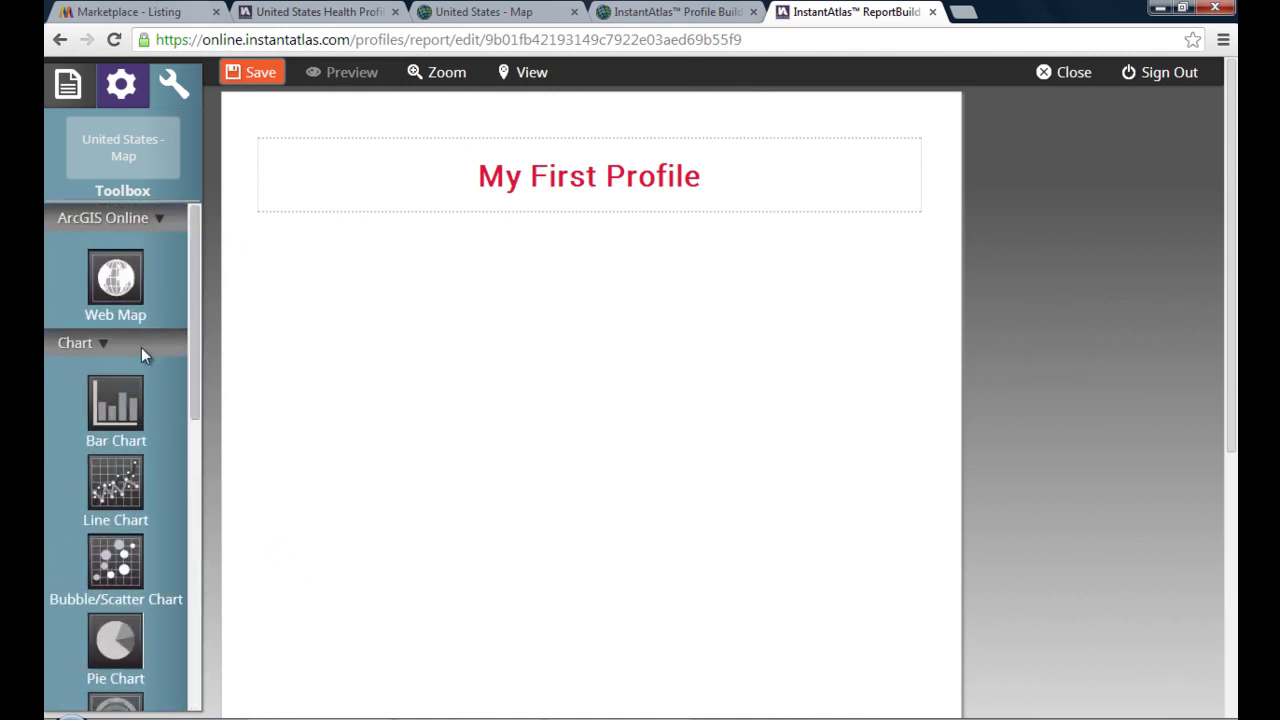
{"action": "left_click_drag", "start_coordinate": [125, 412], "coordinate": [443, 343]}
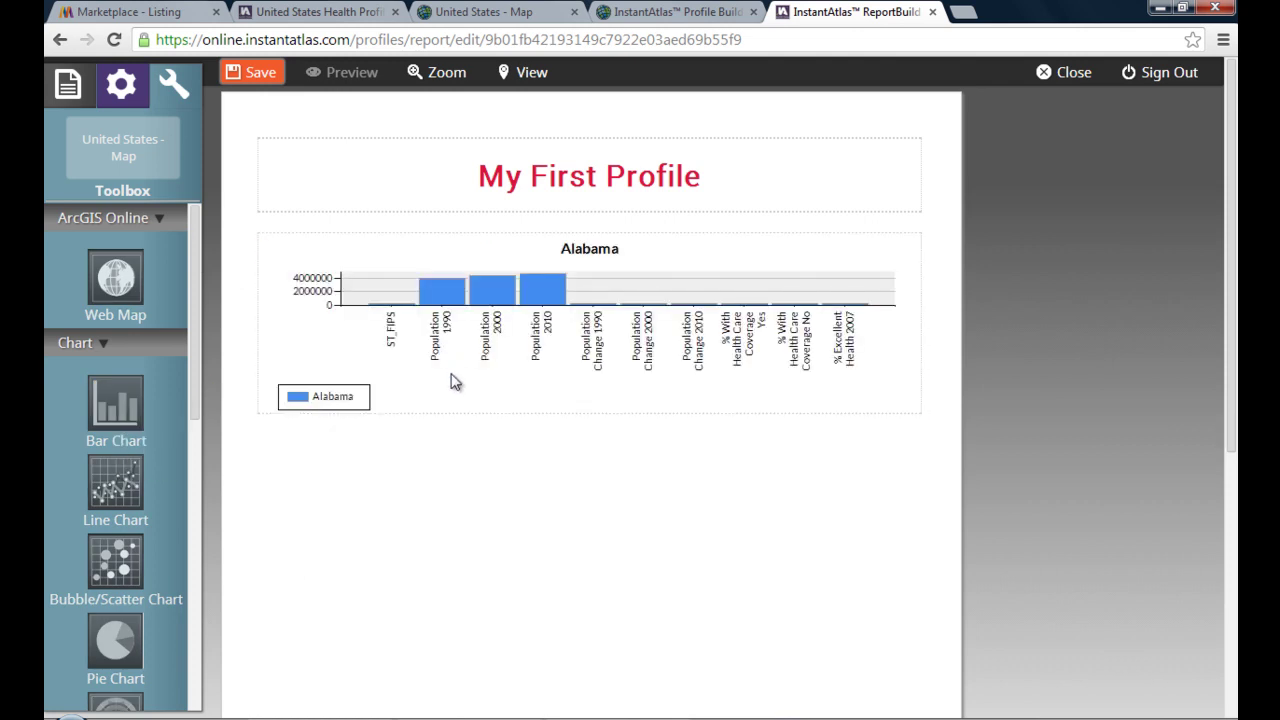
{"action": "left_click", "coordinate": [451, 381]}
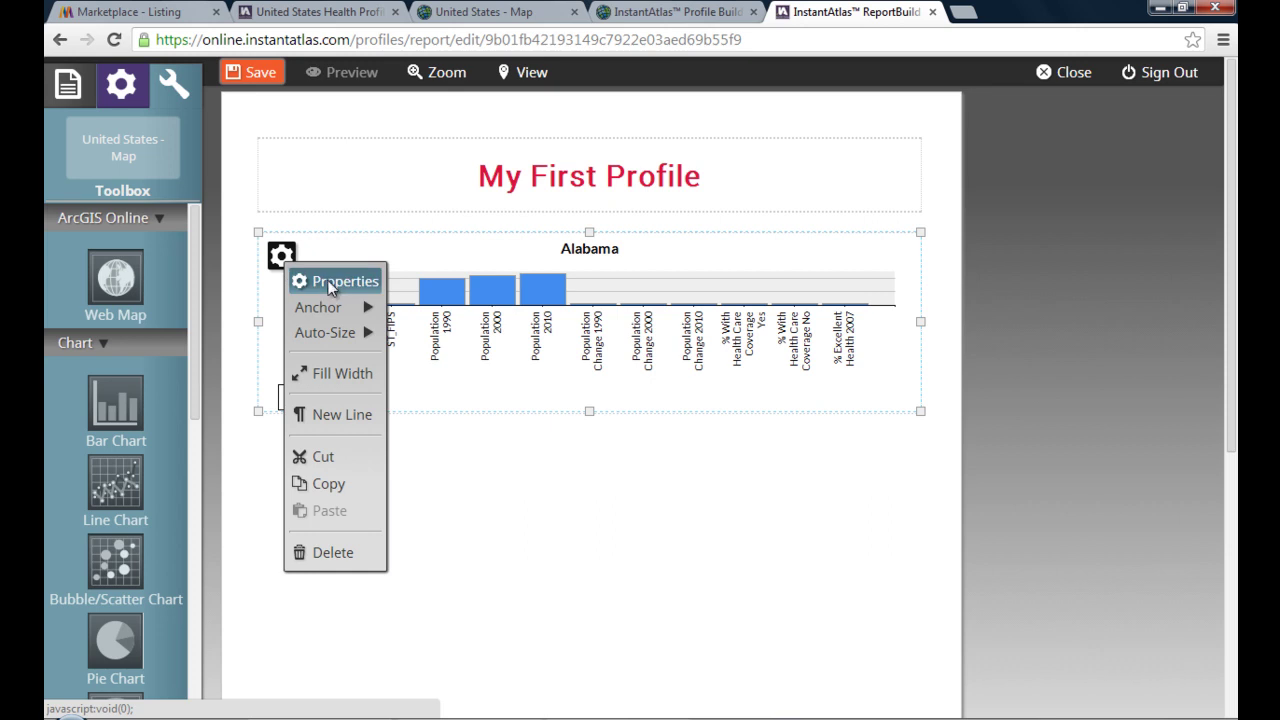
- Limit the bar chart's data to % Excellent, Very Good, Good, Fair and Poor Health 2010
{"action": "left_click", "coordinate": [330, 284]}
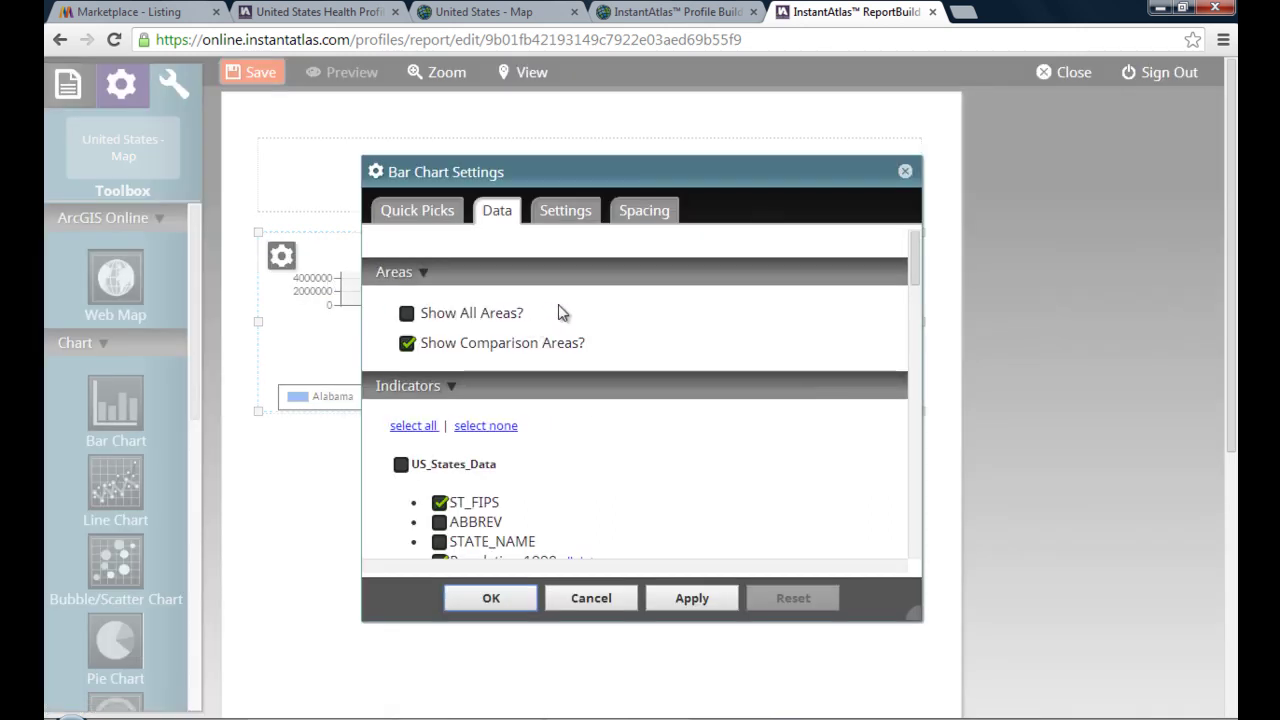
{"action": "left_click", "coordinate": [500, 247]}
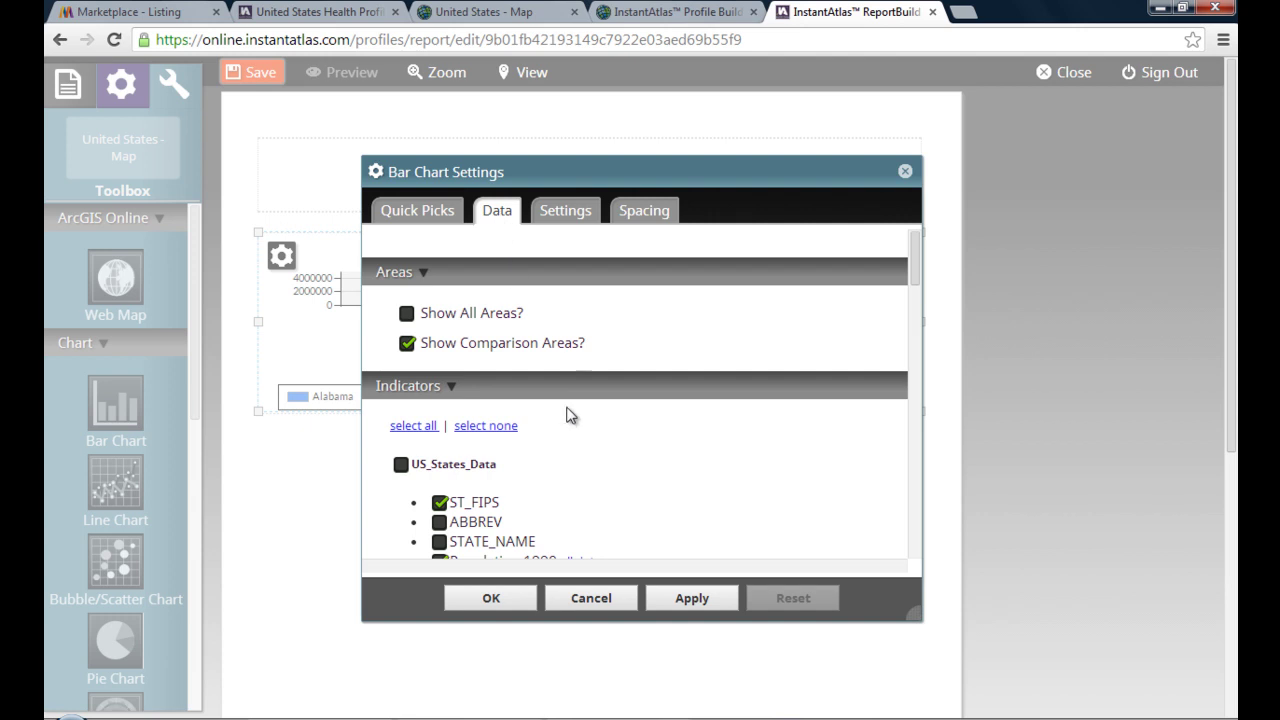
{"action": "left_click", "coordinate": [497, 428]}
{"action": "left_click_drag", "start_coordinate": [917, 263], "coordinate": [910, 371]}
{"action": "scroll", "coordinate": [910, 371], "scroll_direction": "down", "scroll_amount": 2}
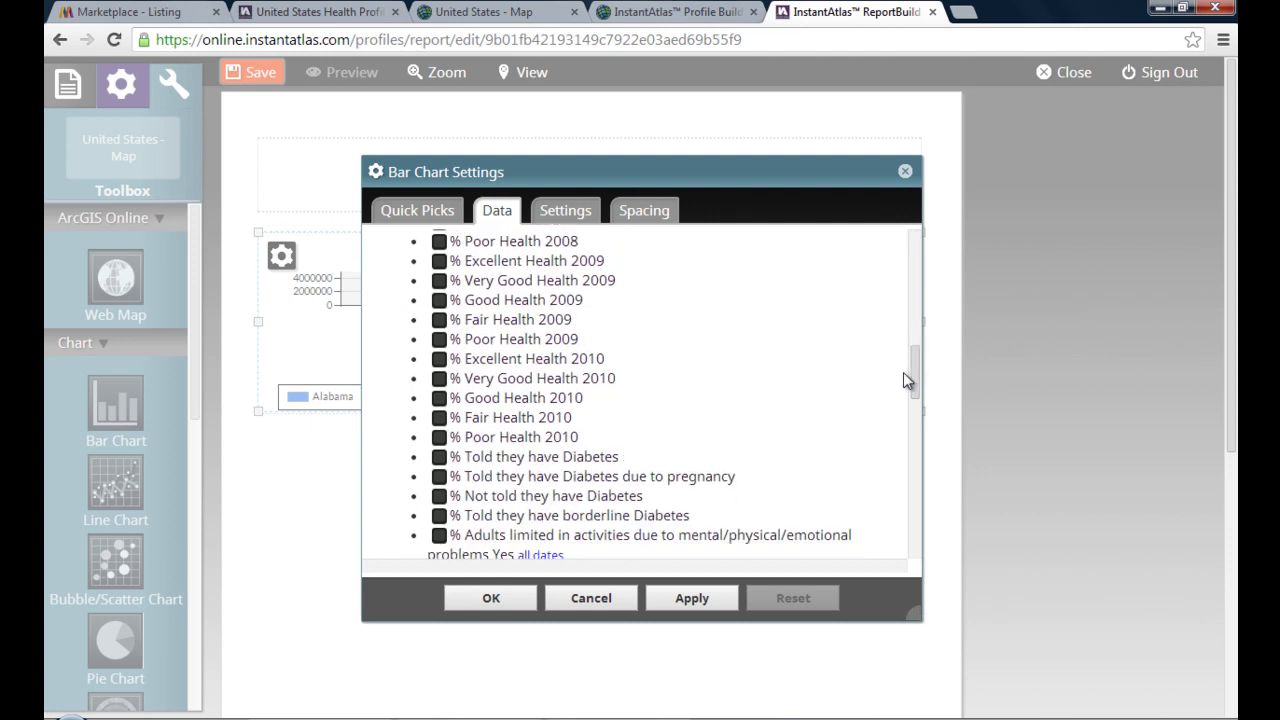
{"action": "left_click", "coordinate": [440, 438]}
{"action": "left_click", "coordinate": [440, 418]}
{"action": "left_click", "coordinate": [440, 398]}
{"action": "left_click", "coordinate": [440, 378]}
{"action": "left_click", "coordinate": [440, 358]}
{"action": "left_click_drag", "start_coordinate": [690, 183], "coordinate": [1058, 224]}
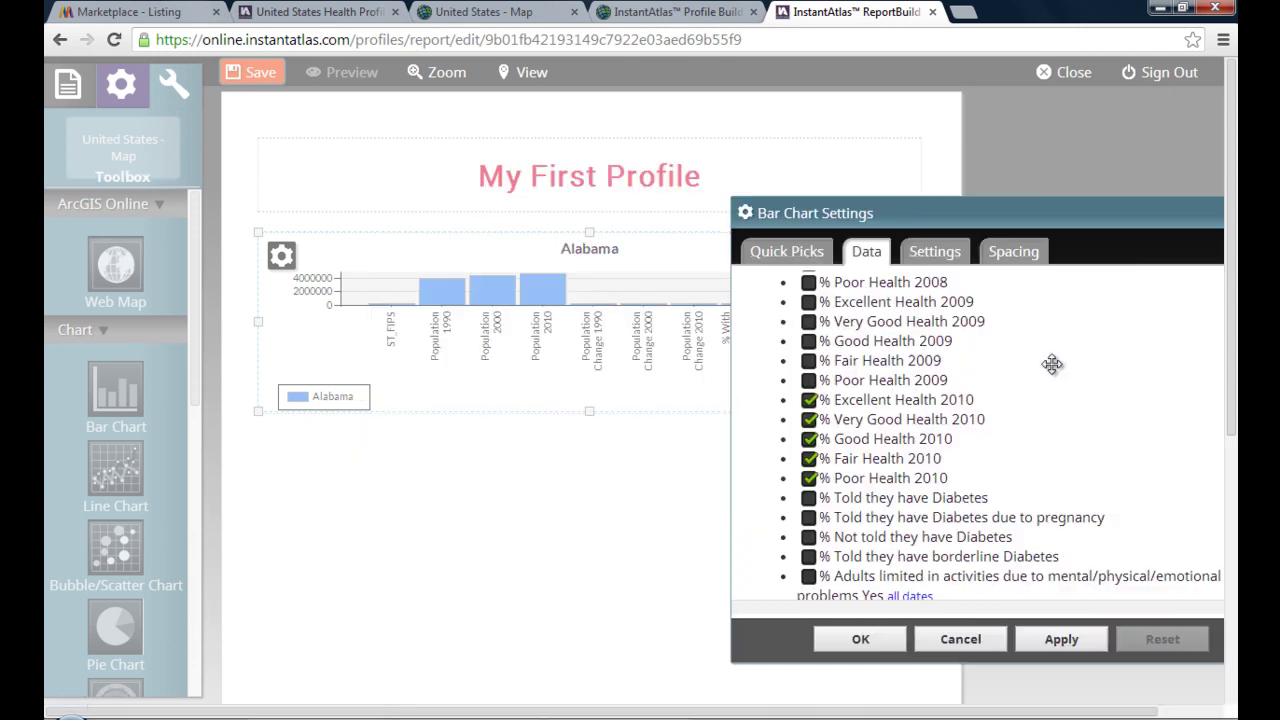
{"action": "left_click", "coordinate": [1062, 642]}
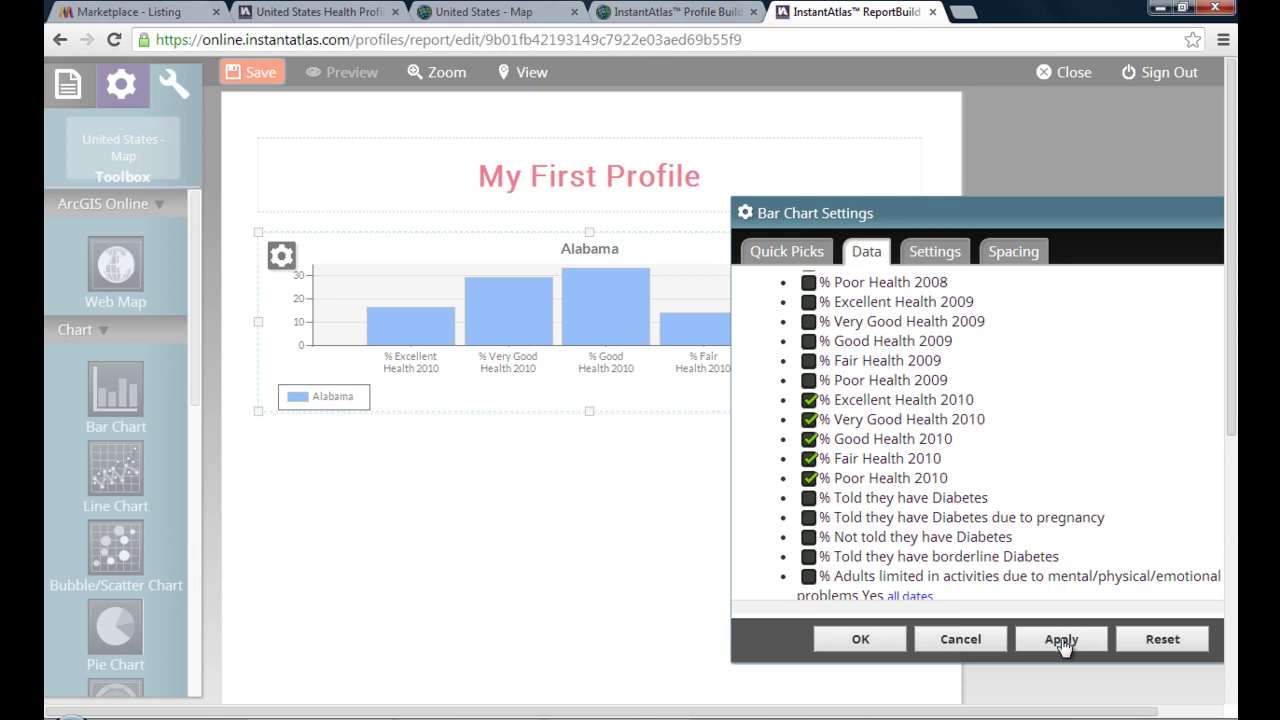
- Set the bar drawing style to Cylinder and orientation to Horizontal
{"action": "left_click", "coordinate": [946, 257]}
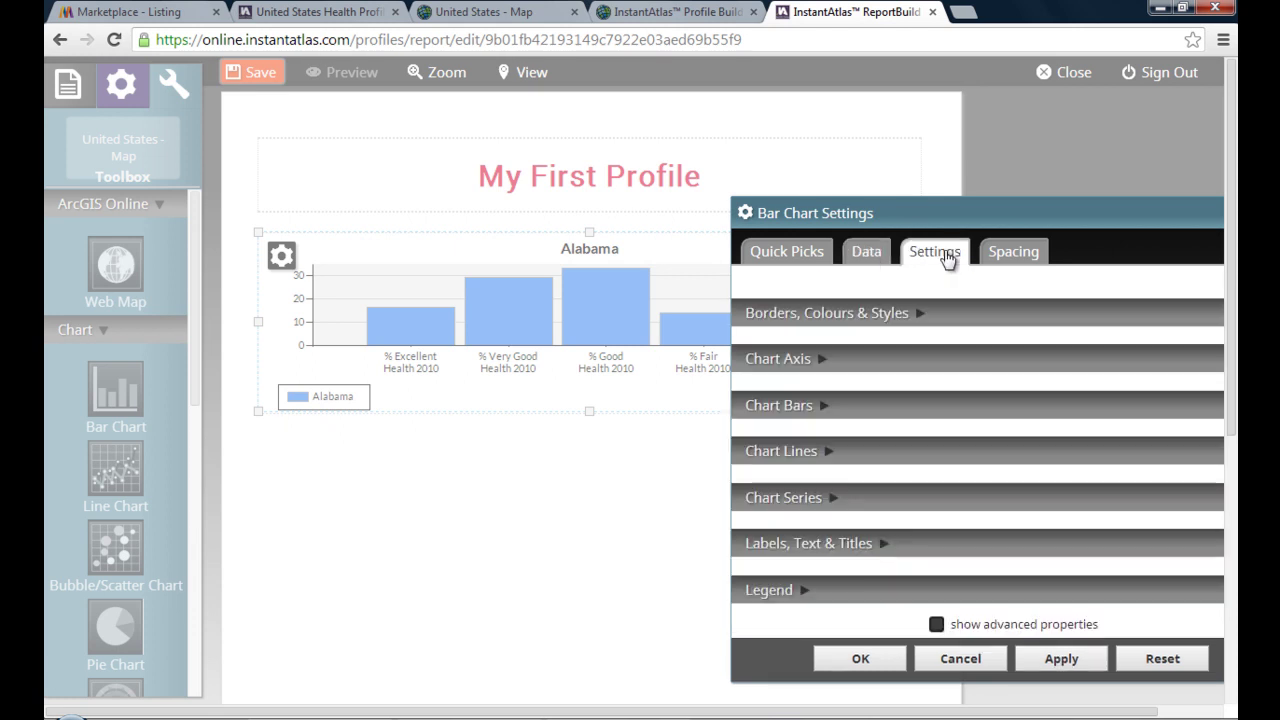
{"action": "left_click", "coordinate": [909, 405]}
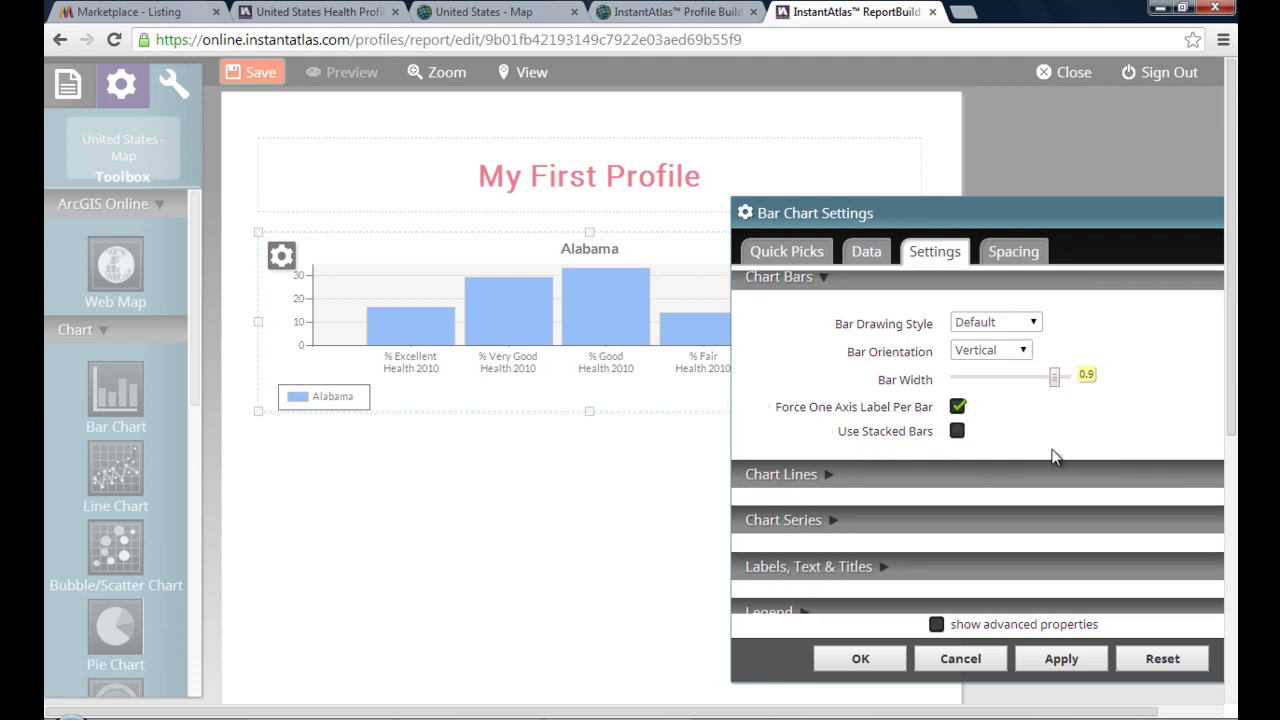
{"action": "left_click", "coordinate": [1004, 325]}
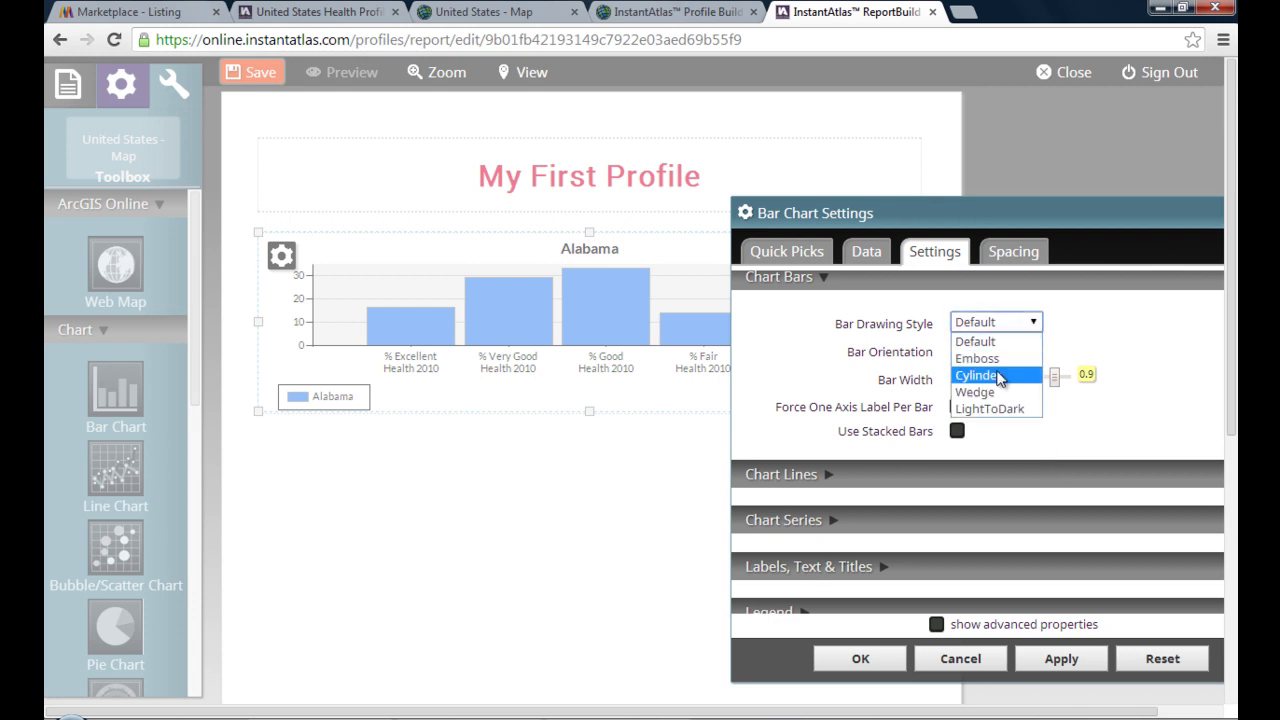
{"action": "left_click", "coordinate": [999, 376]}
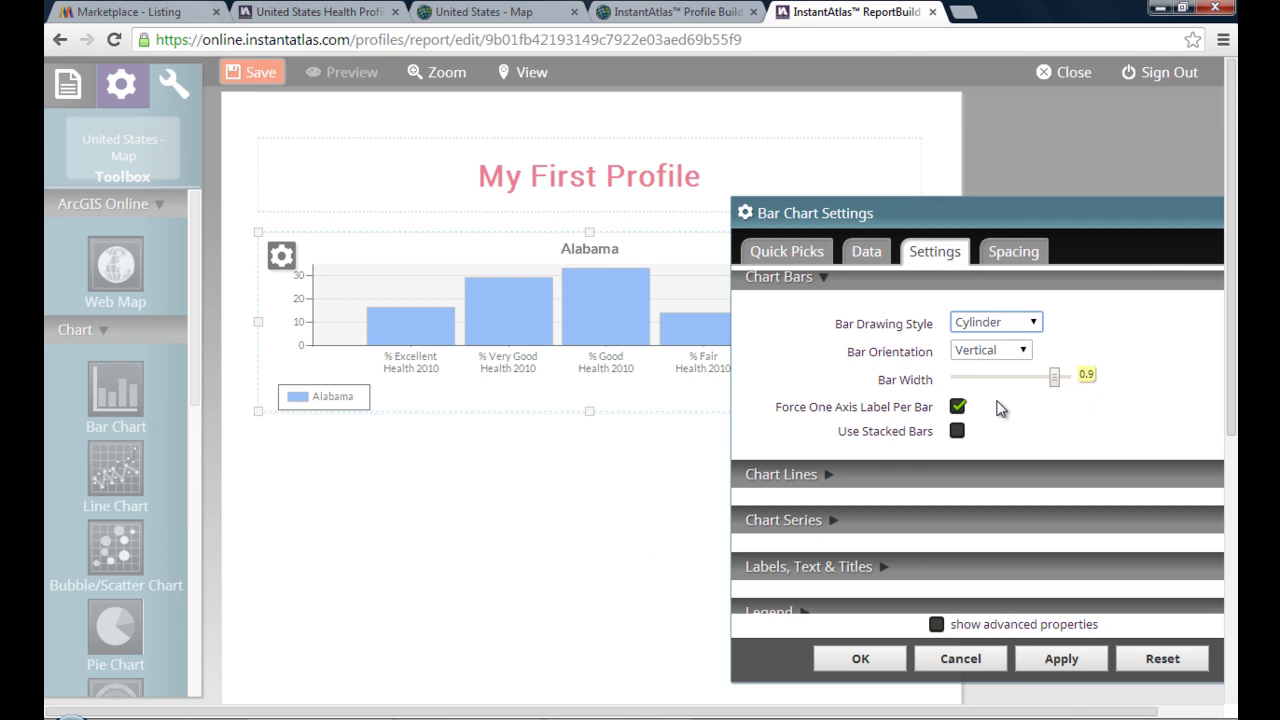
{"action": "left_click", "coordinate": [1003, 353]}
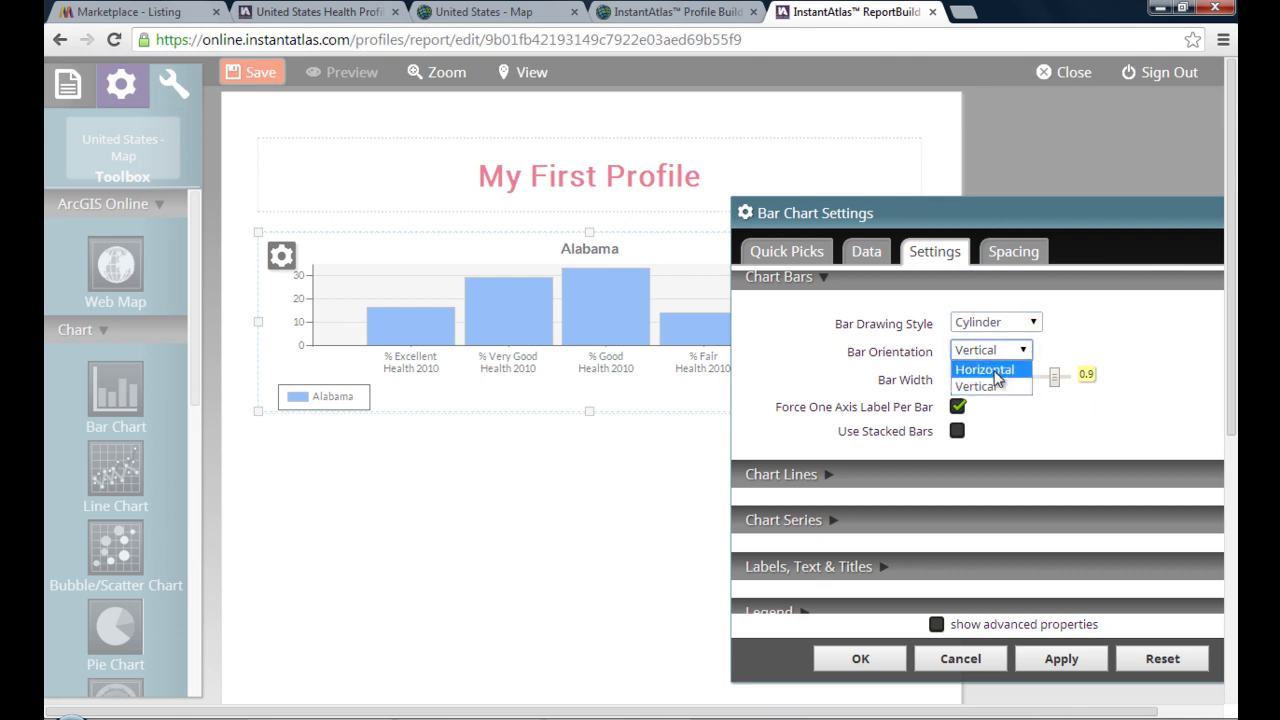
{"action": "left_click", "coordinate": [997, 370]}
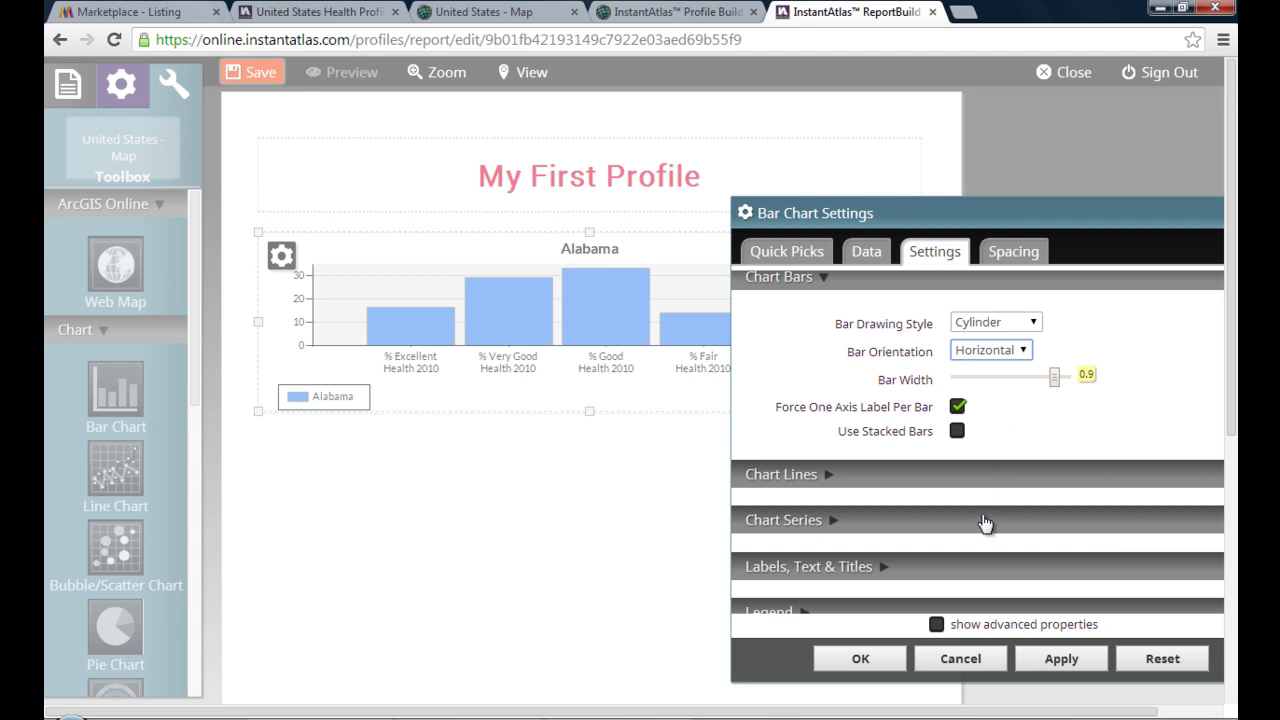
- Hide the chart legend and apply the No Plot Grid quick pick
{"action": "scroll", "coordinate": [984, 521], "scroll_direction": "down", "scroll_amount": 1}
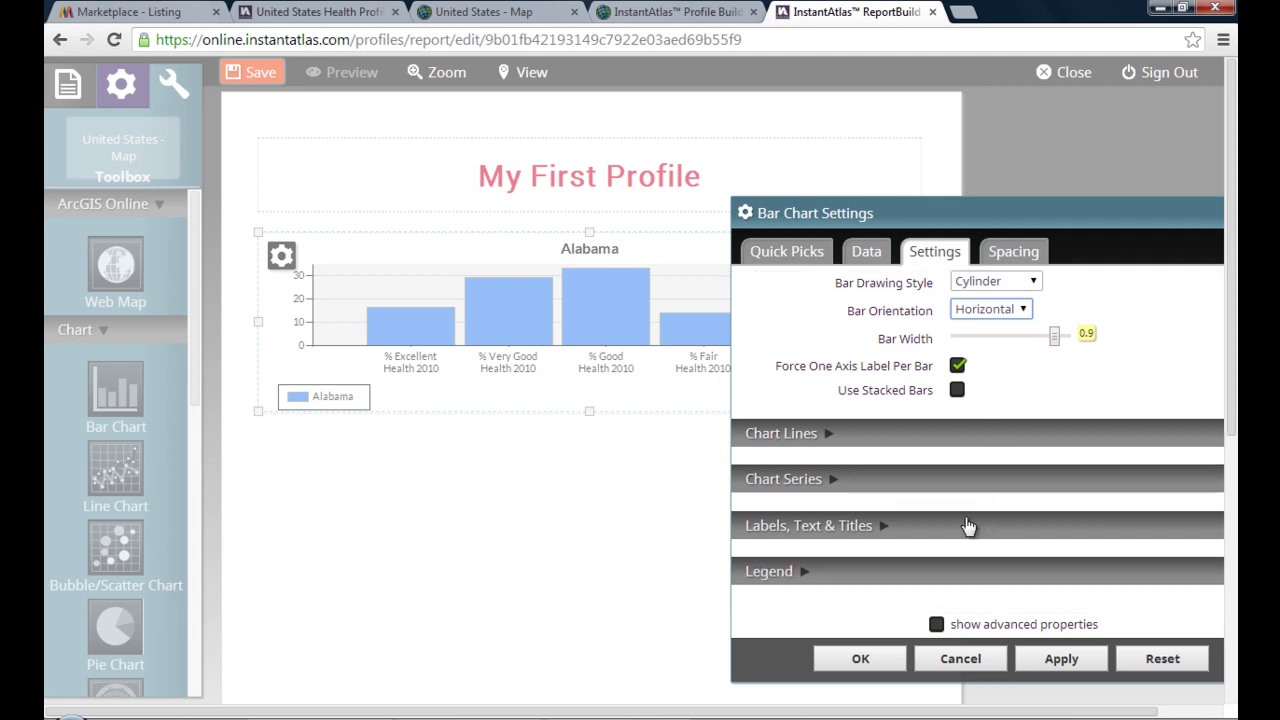
{"action": "left_click", "coordinate": [958, 572]}
{"action": "left_click", "coordinate": [957, 483]}
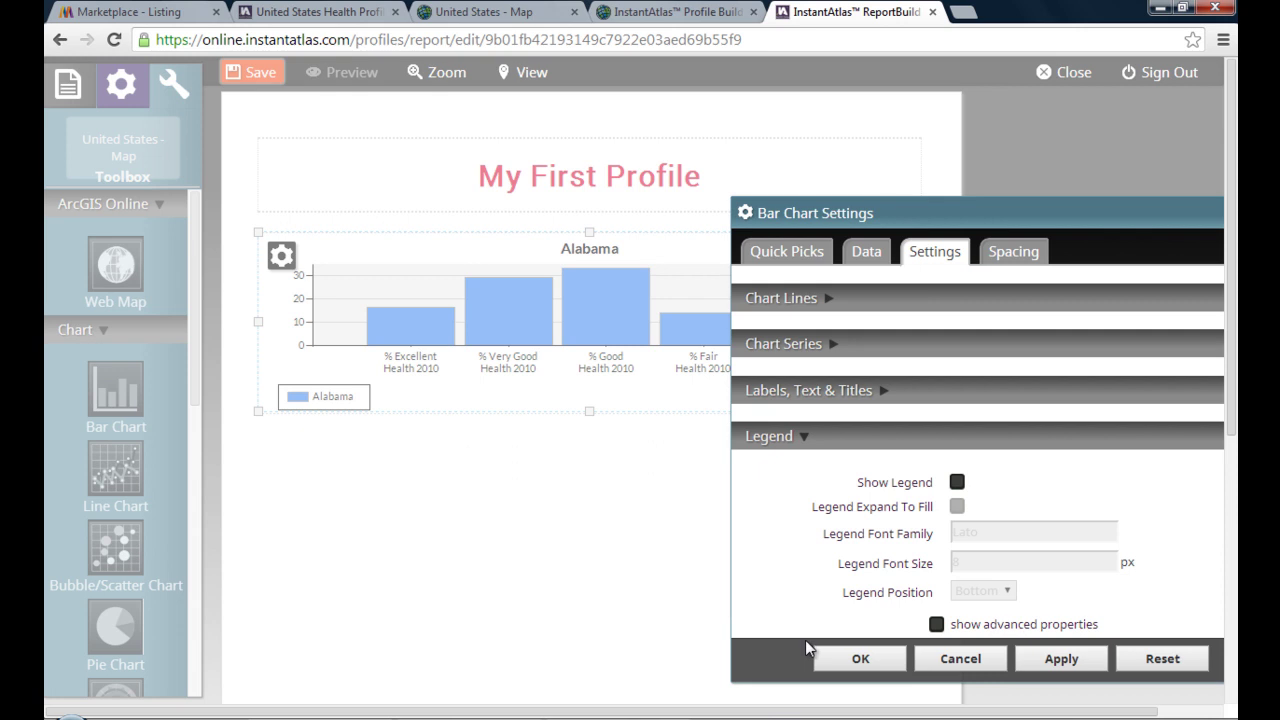
{"action": "left_click", "coordinate": [796, 257]}
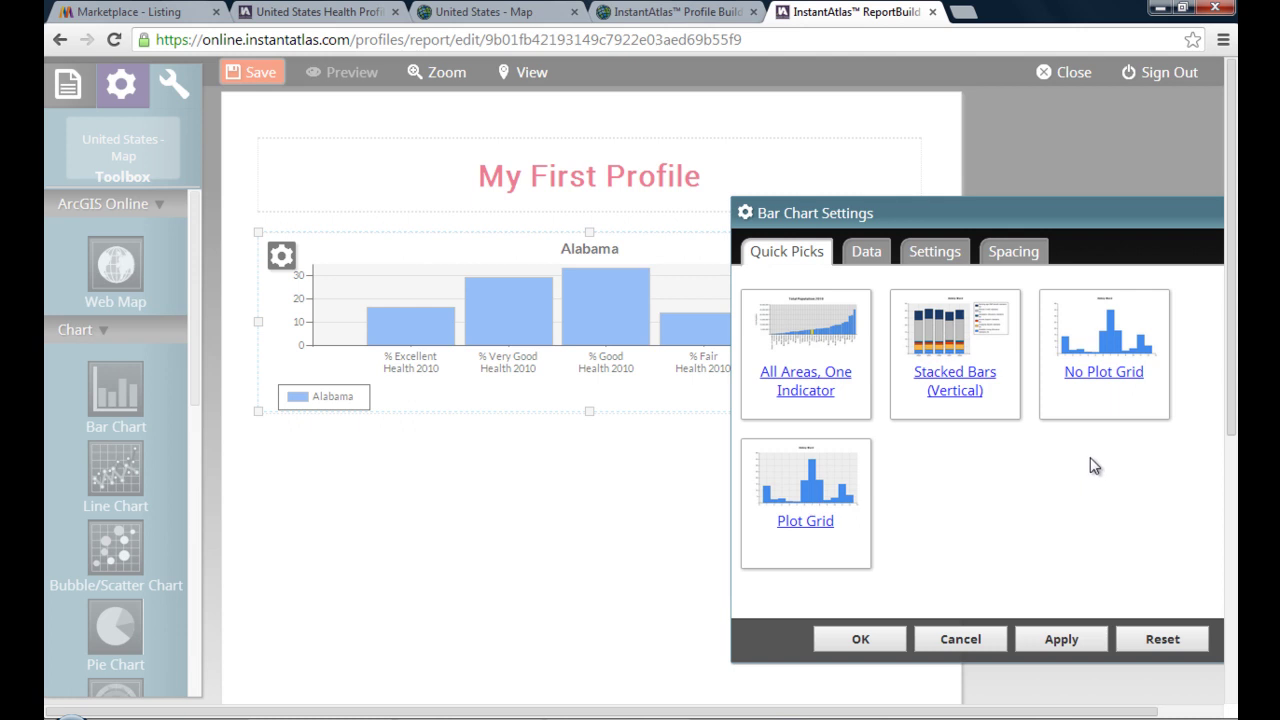
{"action": "mouse_move", "coordinate": [1108, 385]}
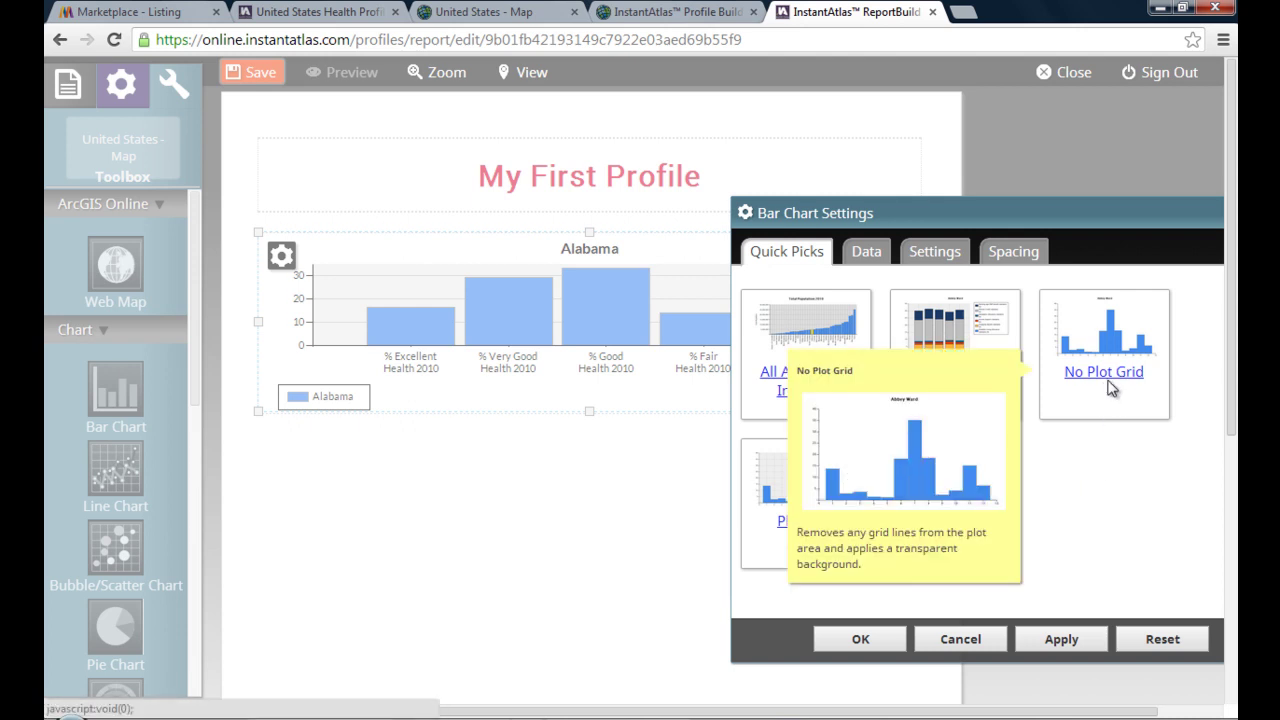
{"action": "left_click", "coordinate": [1112, 378]}
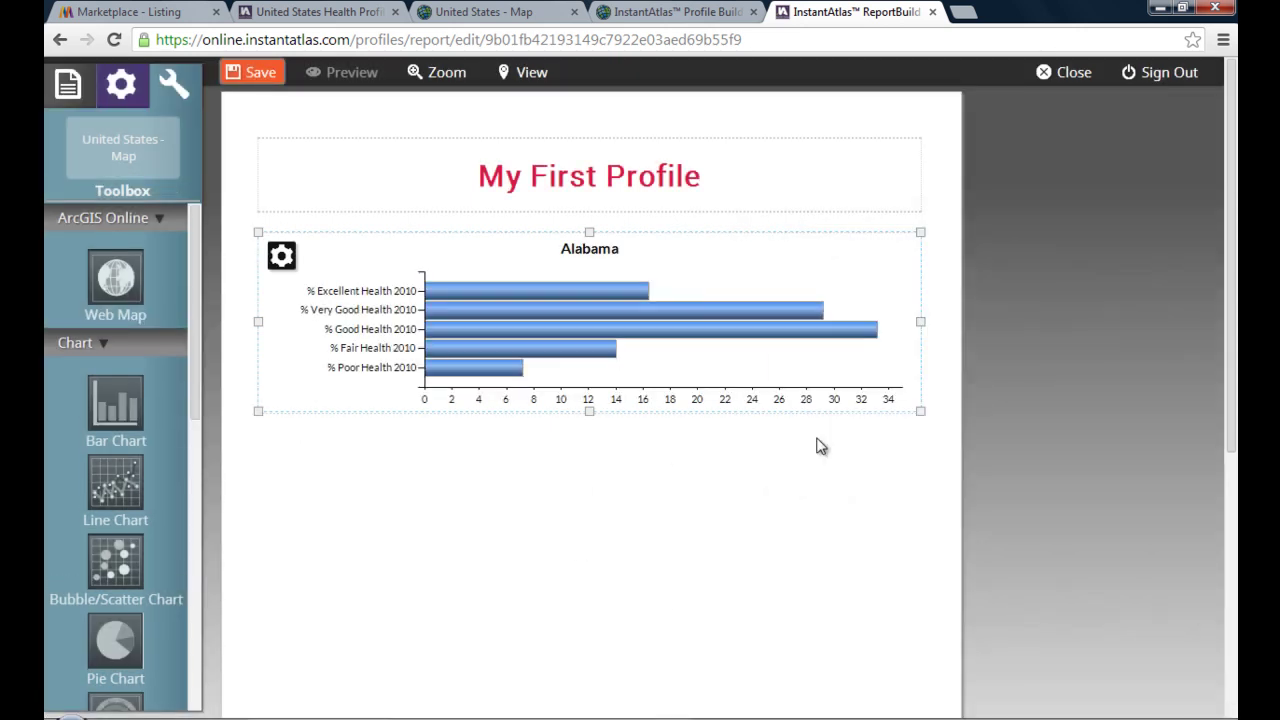
- Shrink the bar chart to half the page width and add an Alabama pie chart beside it
{"action": "left_click_drag", "start_coordinate": [910, 416], "coordinate": [613, 454]}
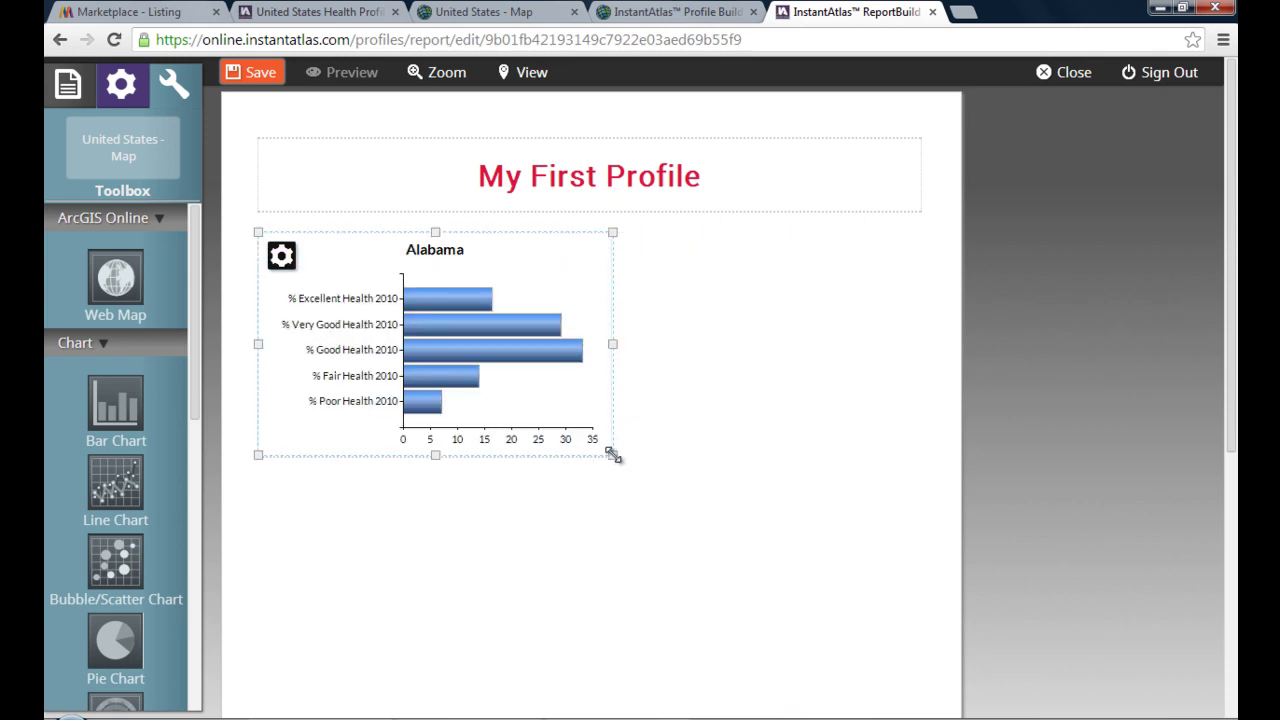
{"action": "left_click", "coordinate": [641, 518]}
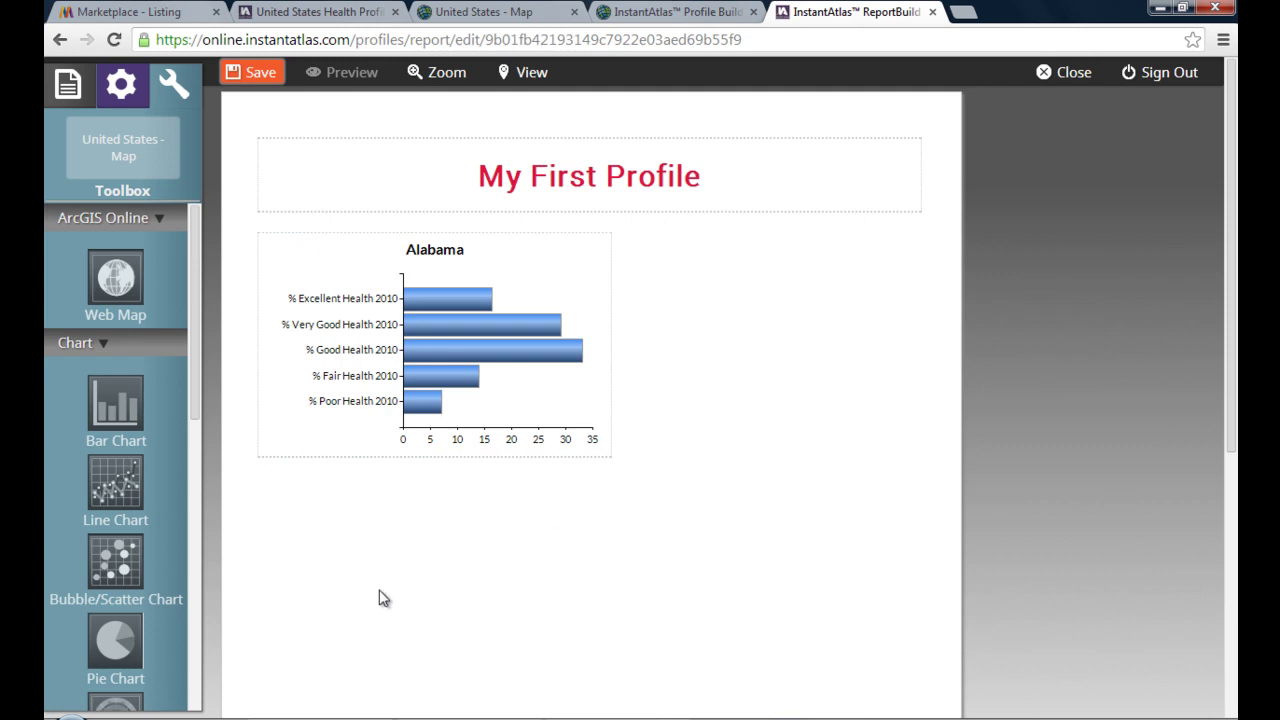
{"action": "left_click_drag", "start_coordinate": [172, 625], "coordinate": [724, 378]}
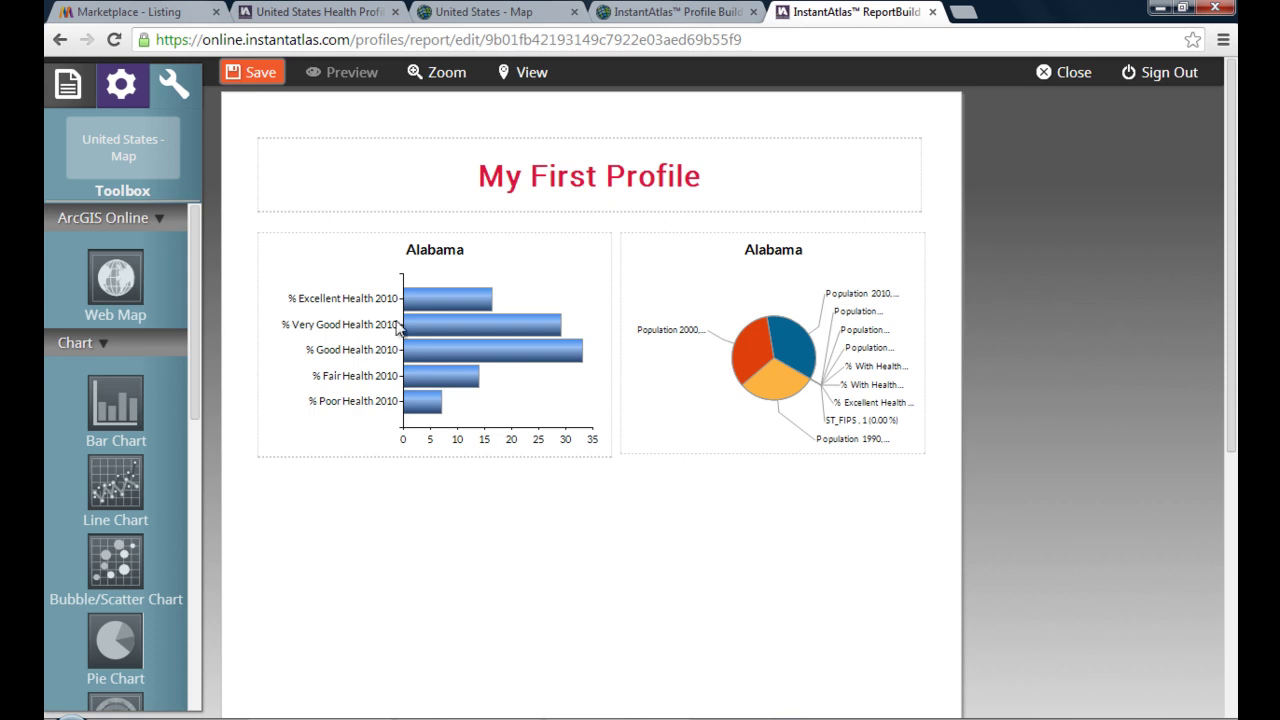
- Save the profile with the title 'My First Profile' in the default folder
{"action": "left_click", "coordinate": [279, 110]}
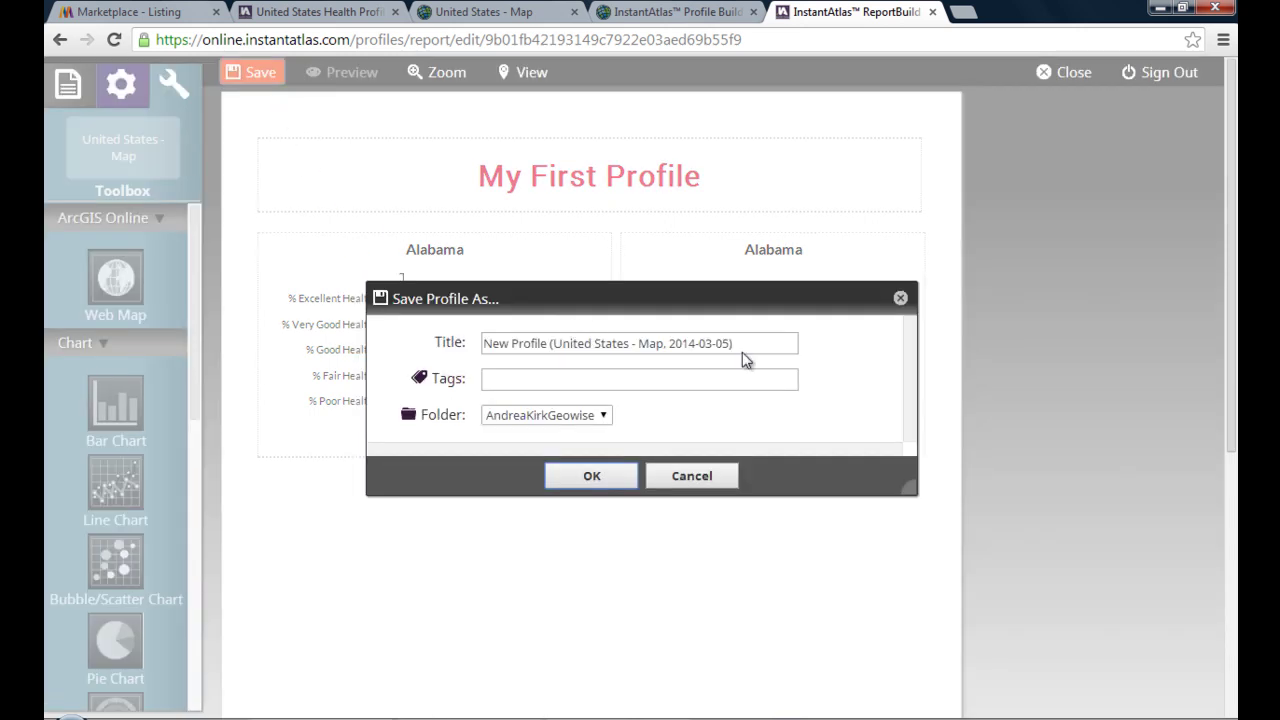
{"action": "left_click_drag", "start_coordinate": [760, 343], "coordinate": [408, 320]}
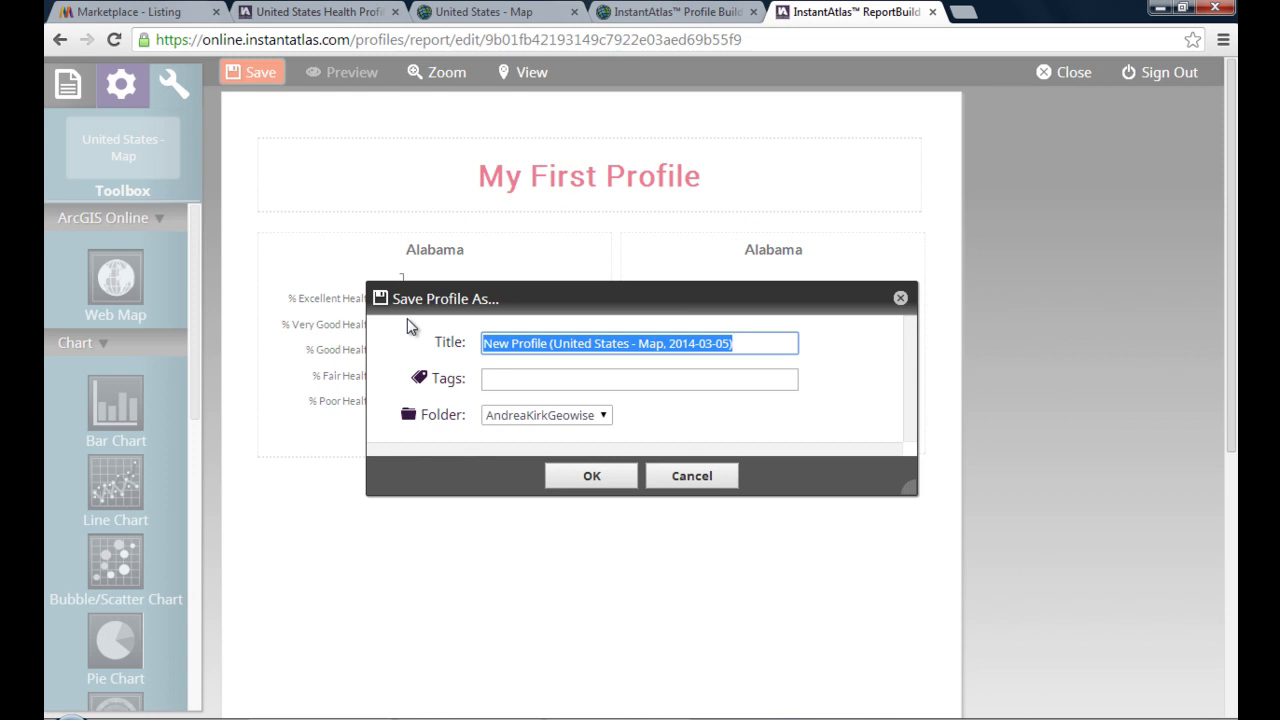
{"action": "type", "text": "My First "}
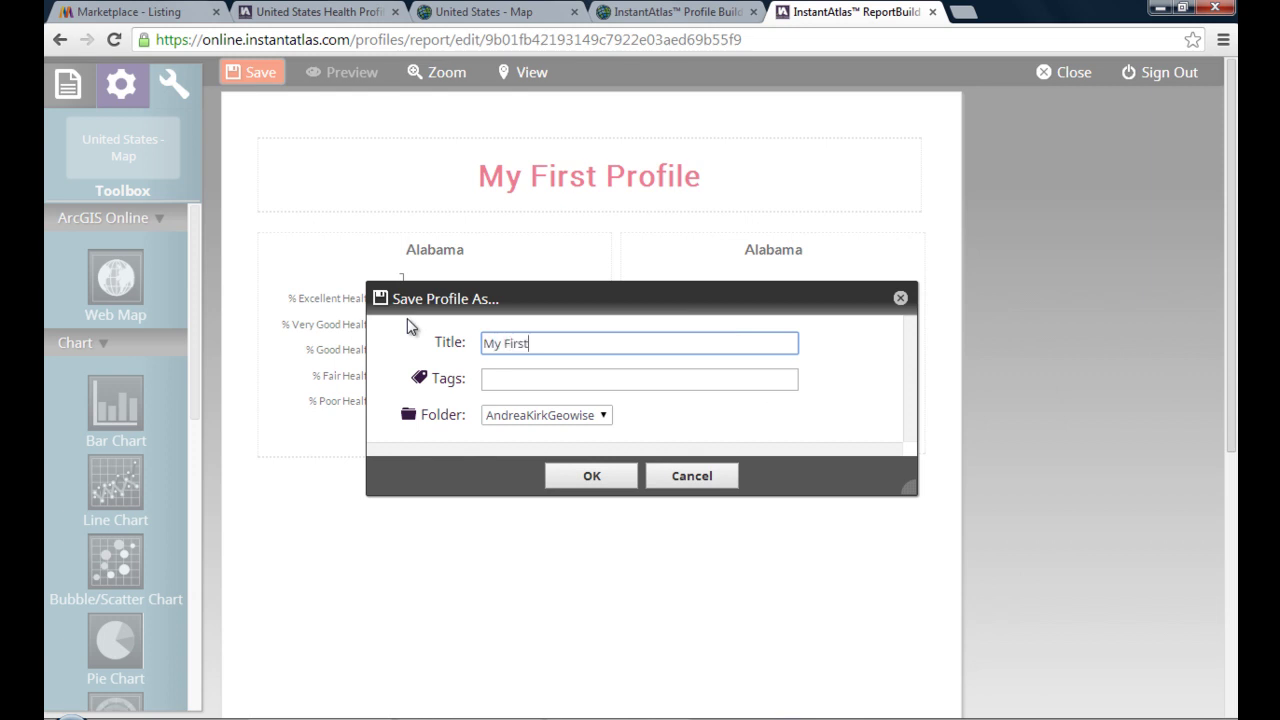
{"action": "type", "text": "Profile"}
{"action": "left_click", "coordinate": [605, 416]}
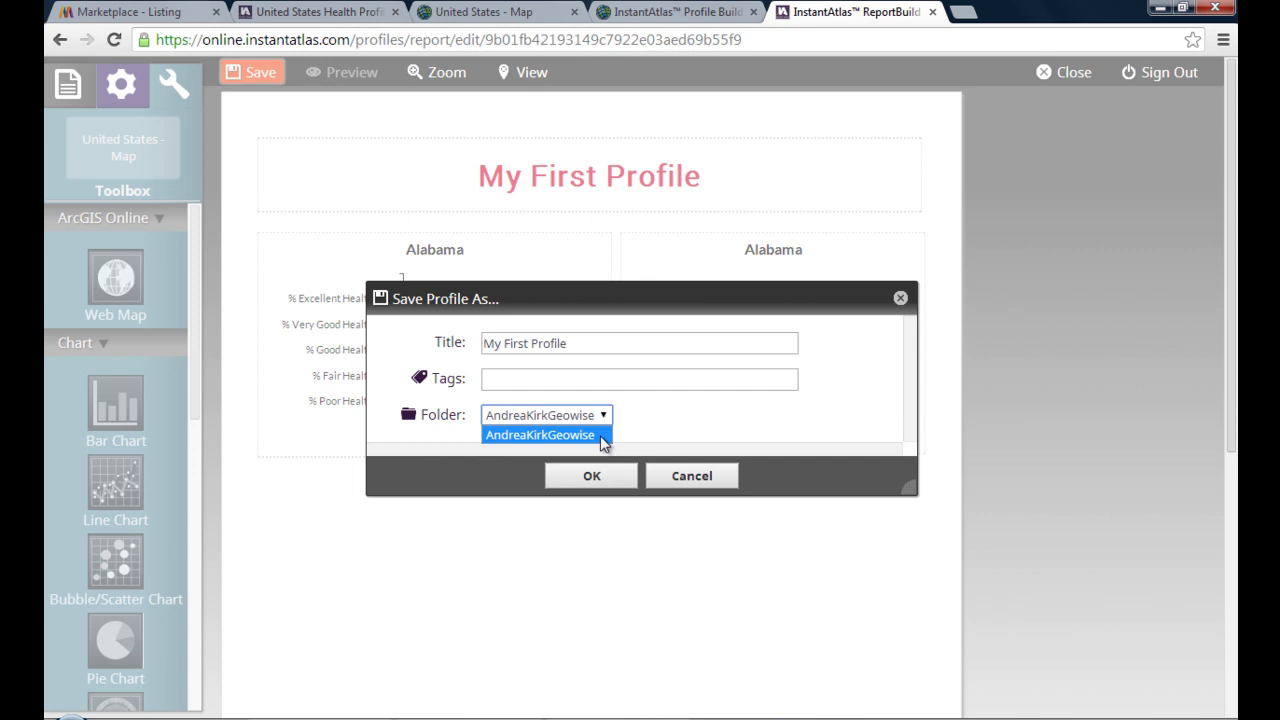
{"action": "left_click", "coordinate": [605, 440]}
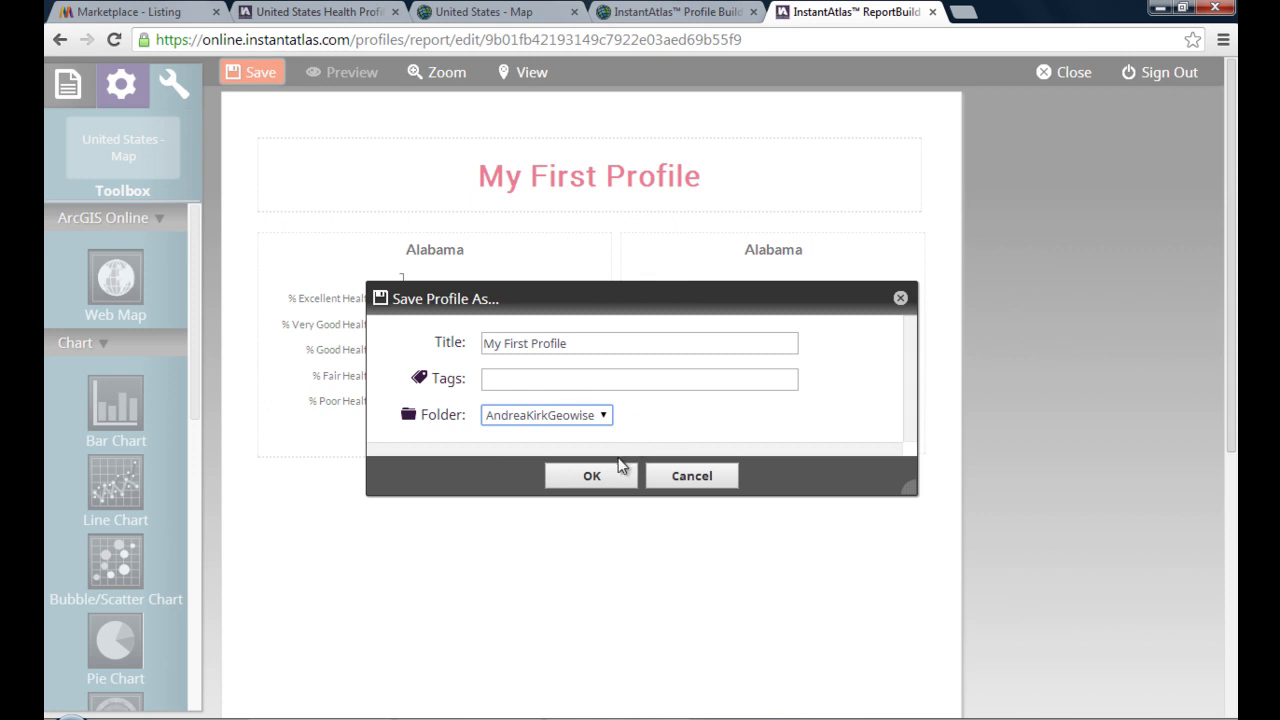
{"action": "left_click", "coordinate": [594, 482]}
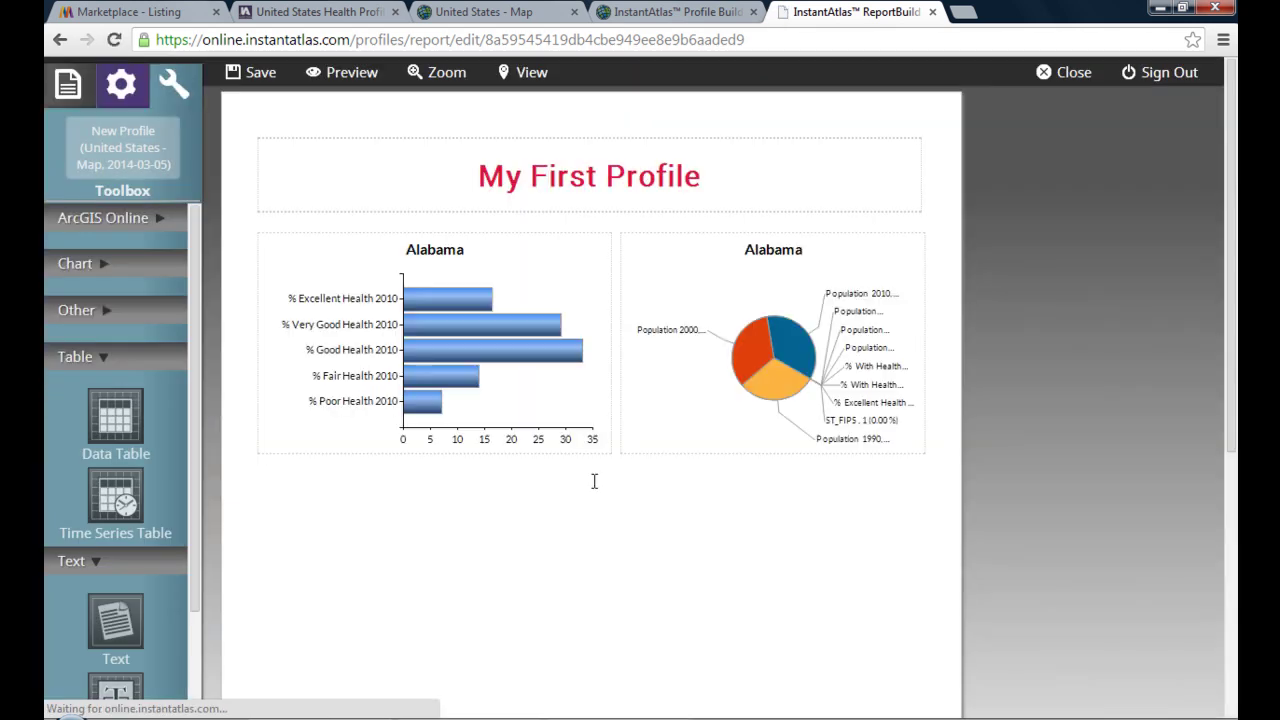
- Preview the saved profile with its red heading and both charts in a new tab
{"action": "left_click", "coordinate": [355, 73]}
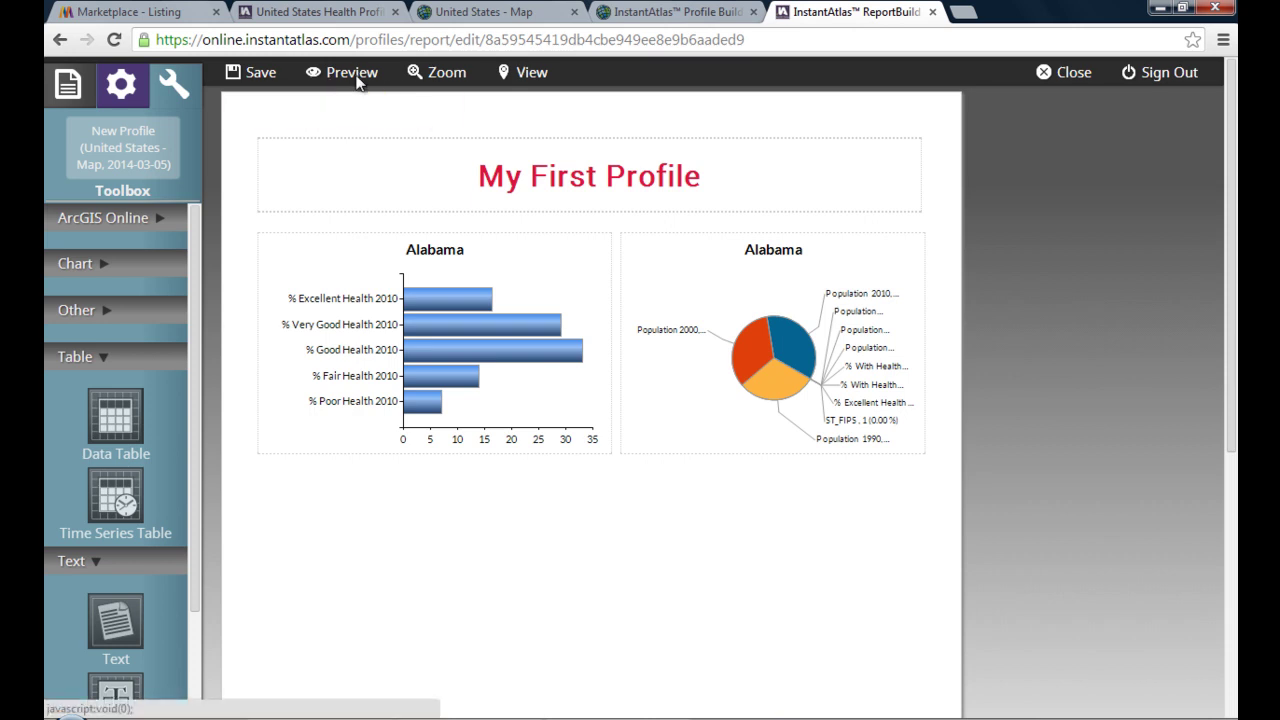